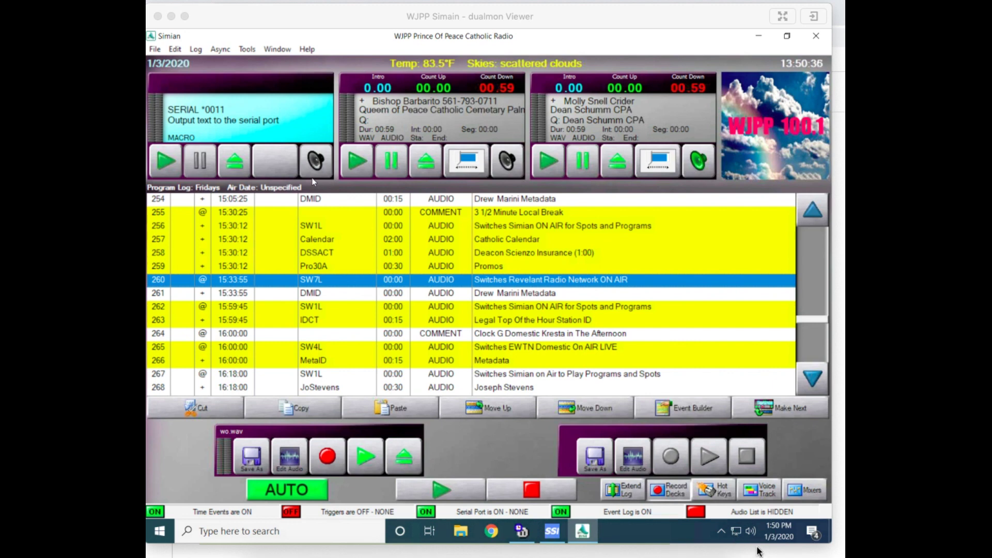
Review Sound Hound's monitored folders, including f:\carts and f:\music60
left_click(681, 534)
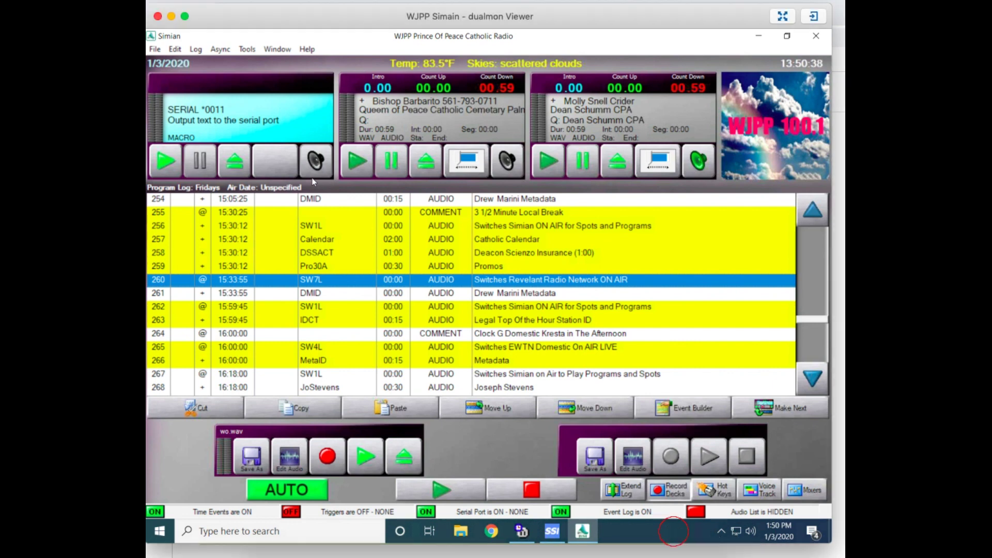
left_click(721, 529)
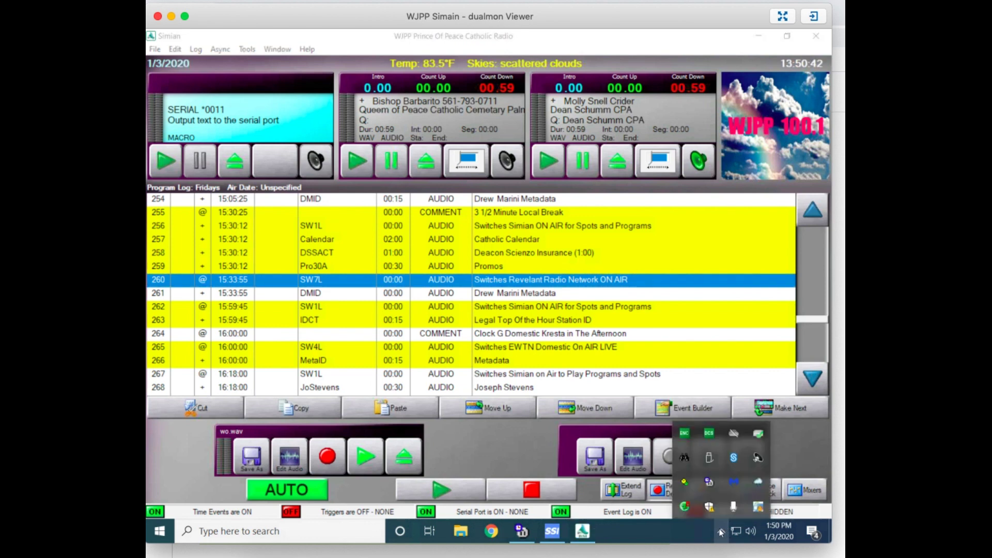
left_click(685, 458)
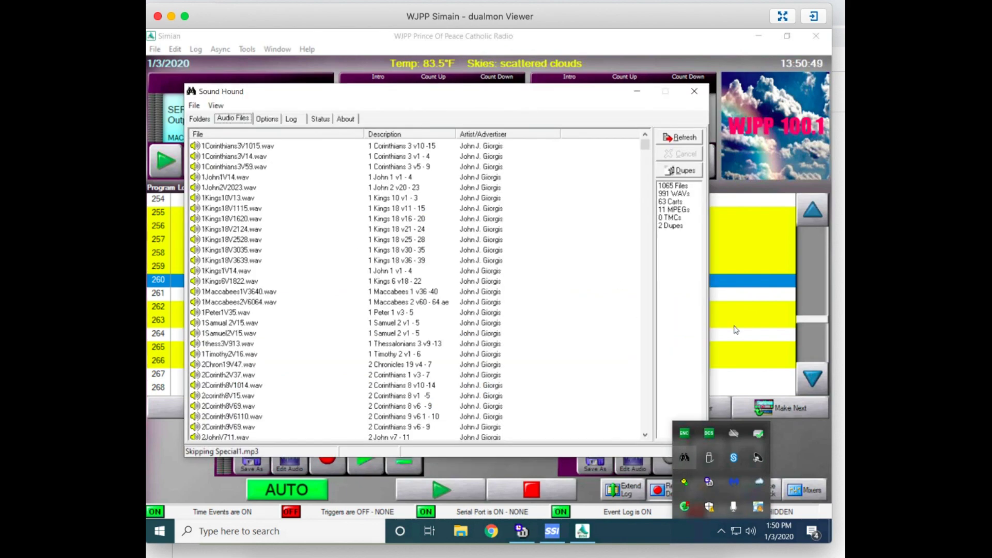
left_click(200, 120)
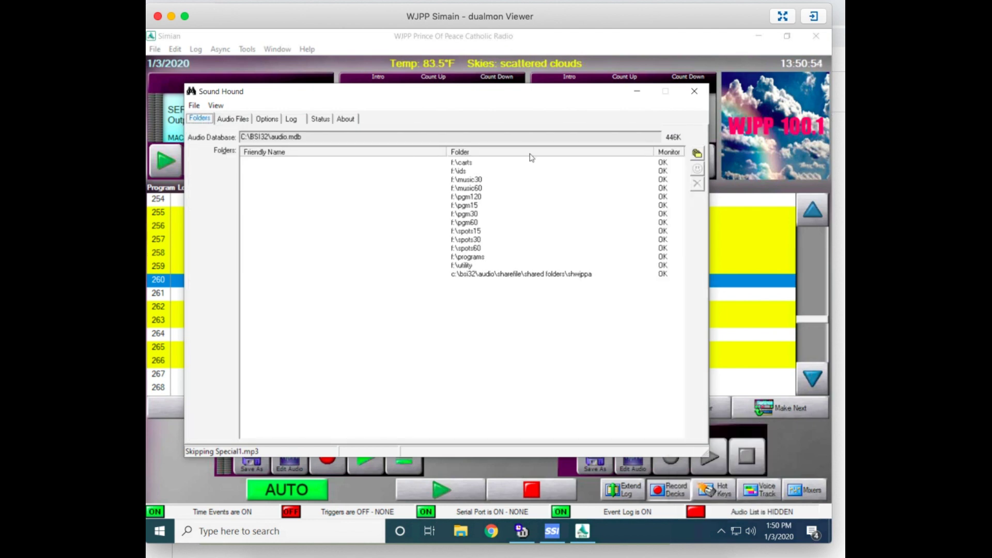
left_click(464, 164)
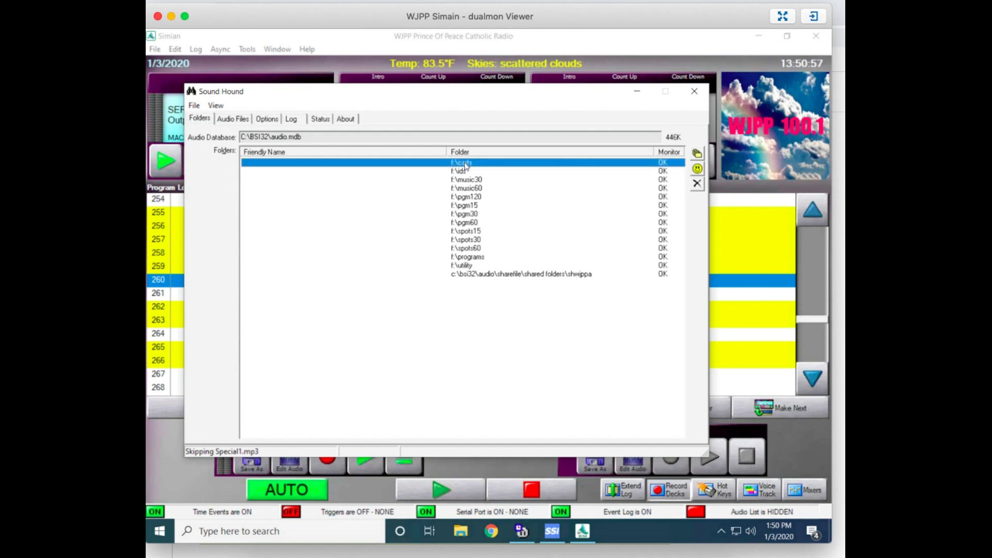
left_click(419, 188)
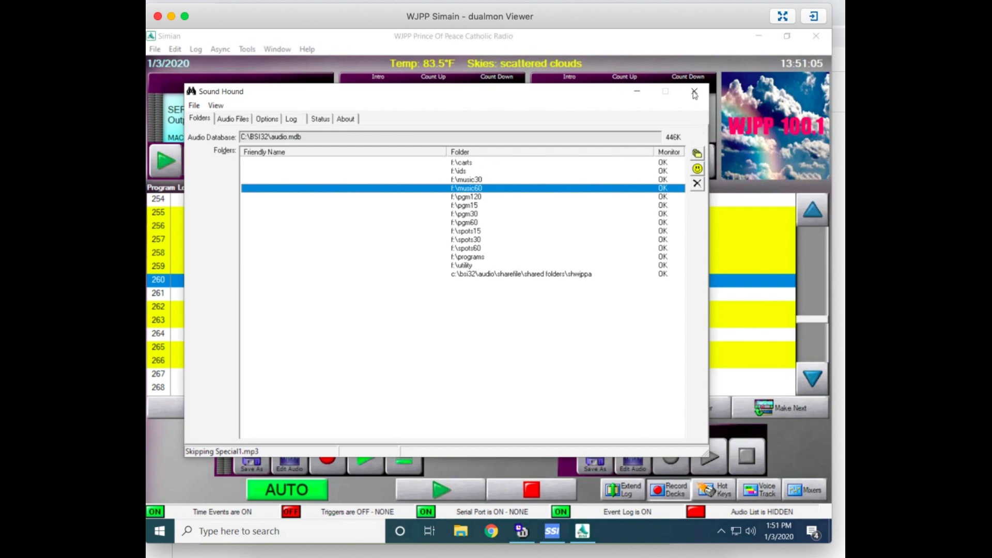
Minimize Sound Hound, open Event Builder from the program log, and start a new cart
left_click(637, 94)
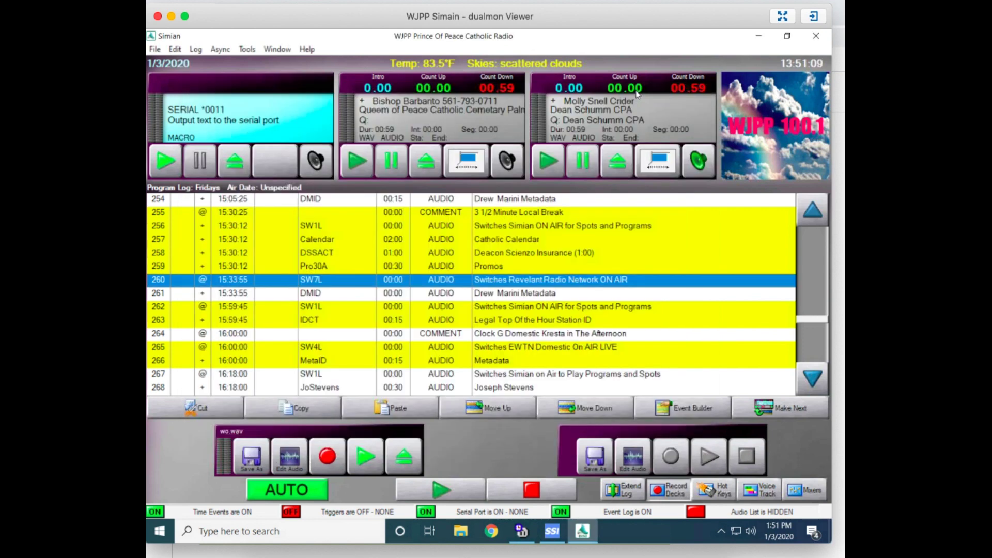
right_click(599, 227)
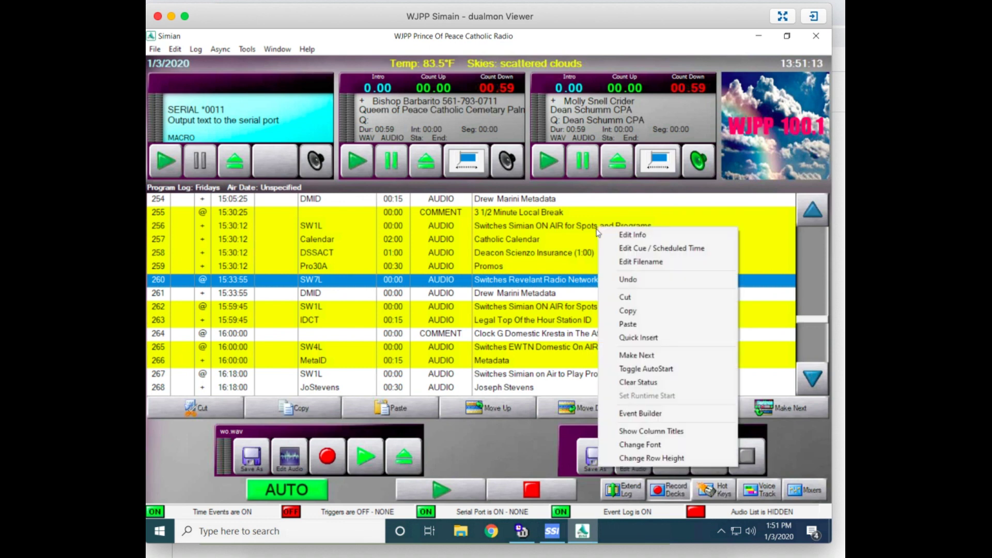
left_click(632, 413)
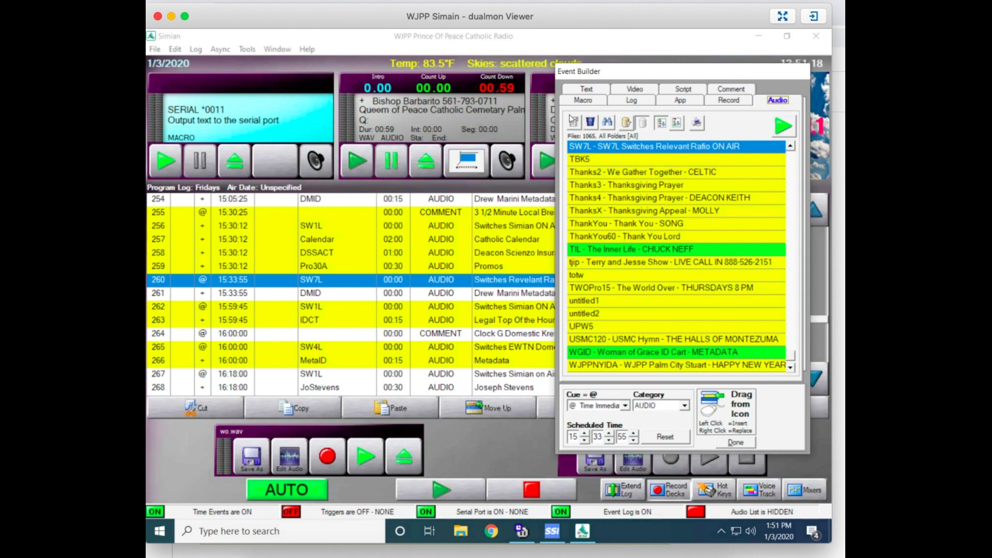
left_click(574, 124)
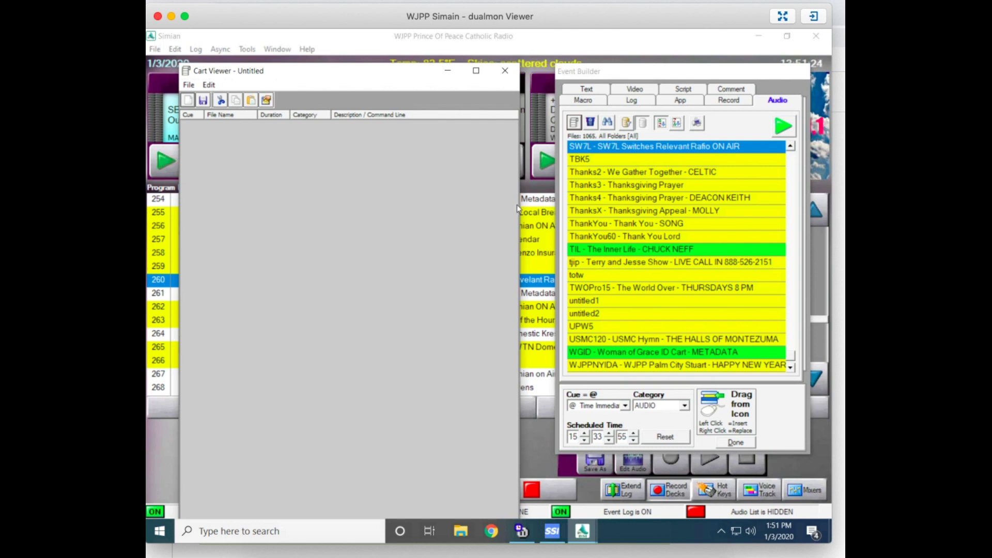
Add Thanks3 with time reset and Manual cue, then Thanks4, to the new cart
left_click(635, 198)
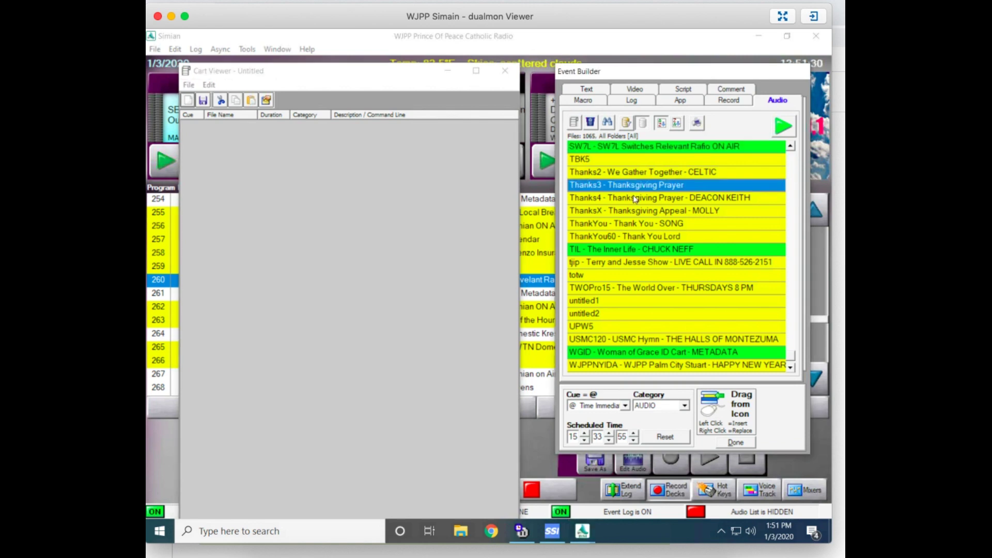
left_click(667, 439)
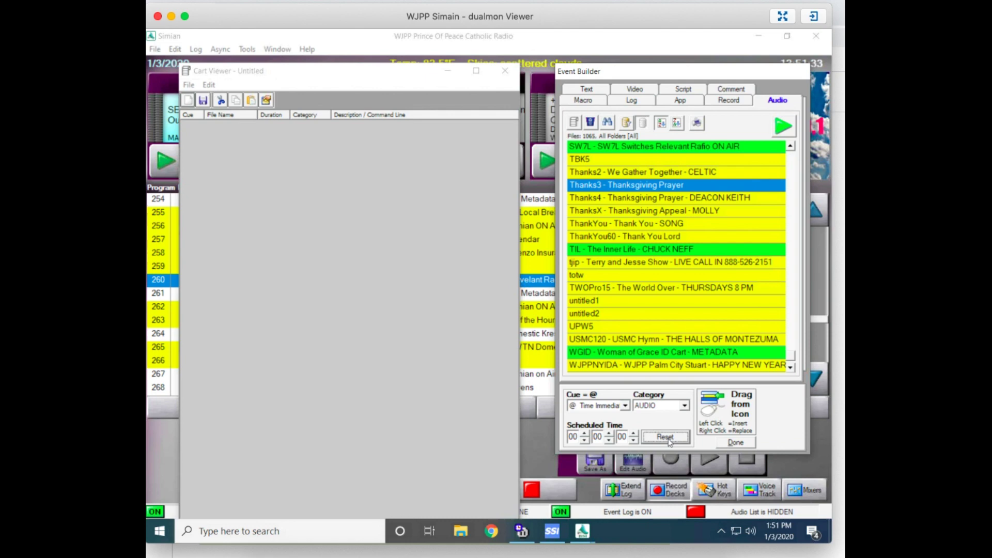
left_click(625, 406)
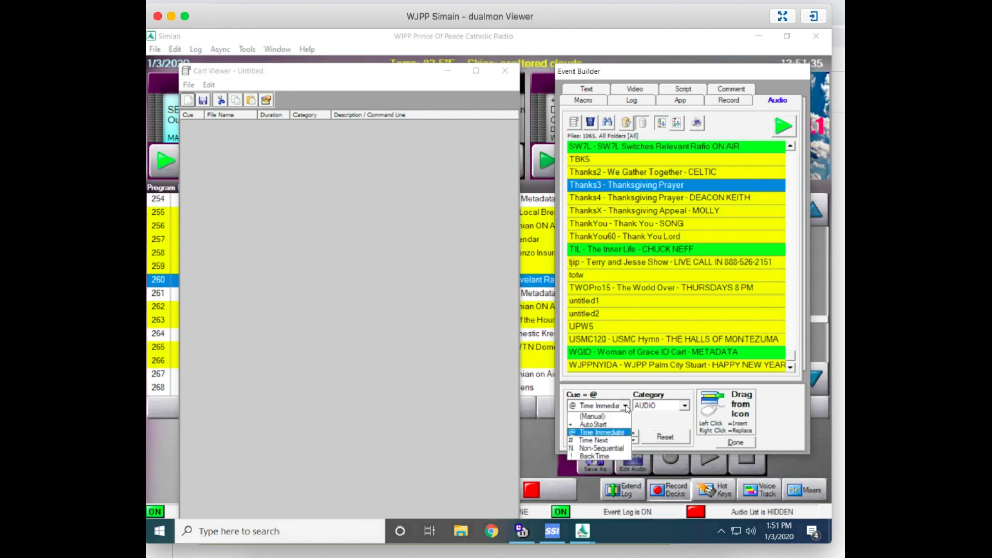
left_click(598, 417)
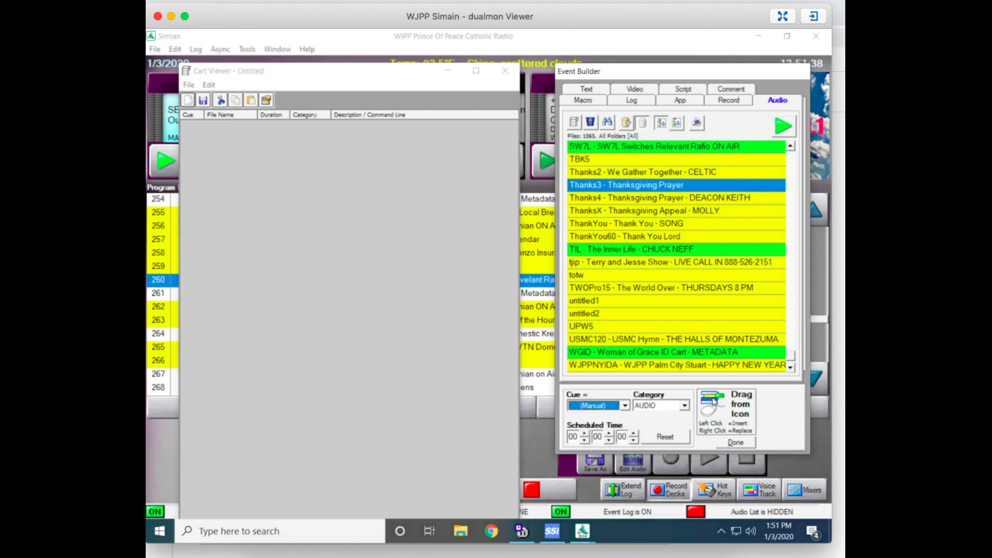
left_click_drag(710, 403, 402, 250)
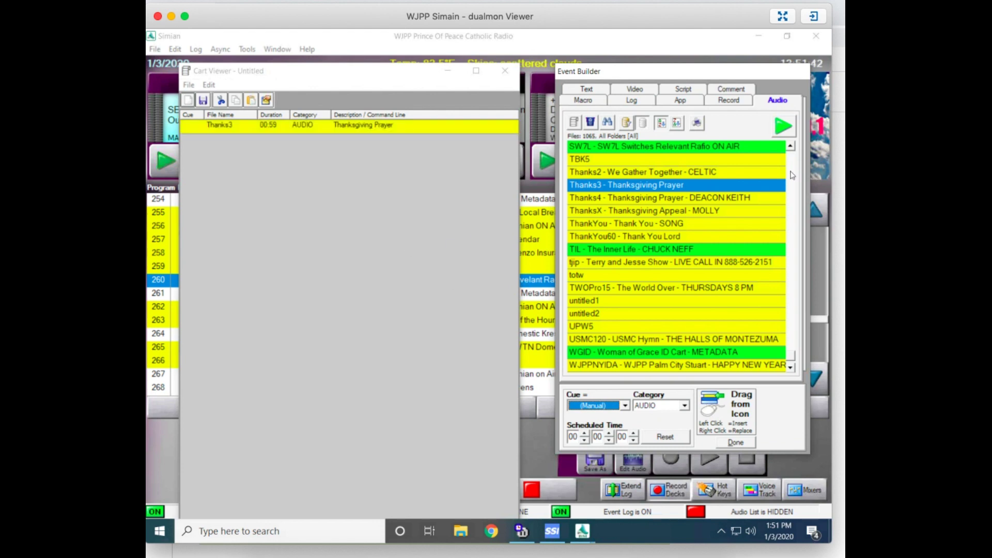
left_click(707, 198)
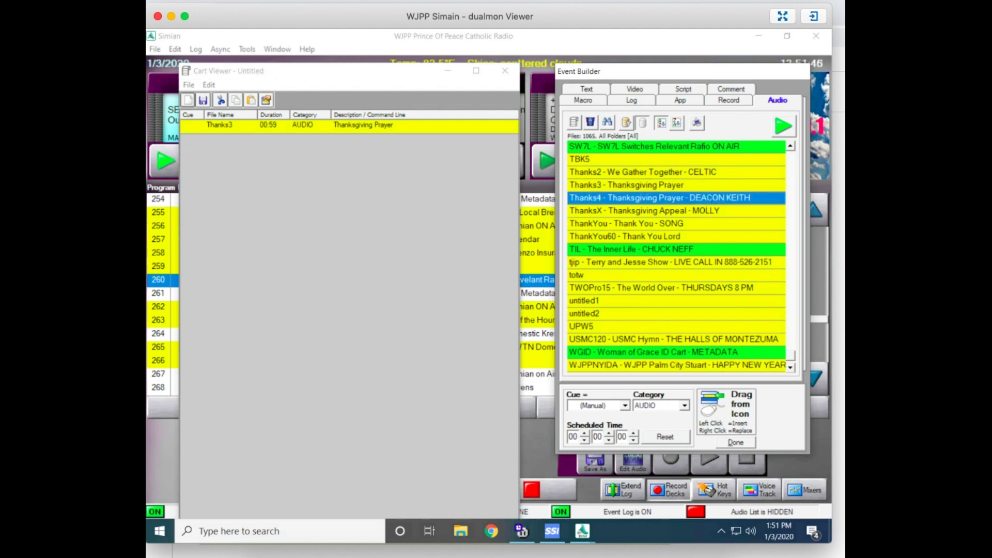
left_click_drag(710, 406, 423, 238)
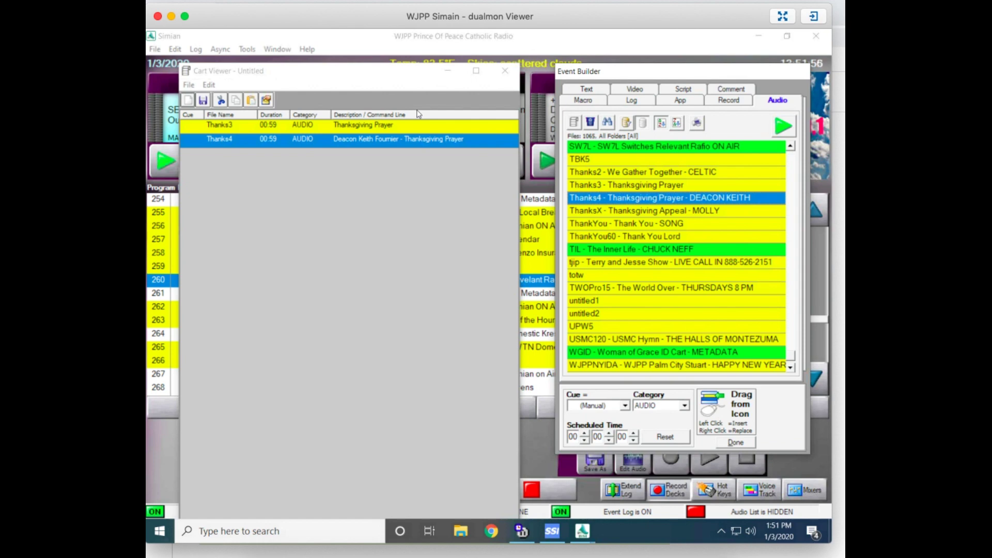
Enter 'Thanksgiving Cart 60 B' as the title in Cart Properties
left_click(188, 85)
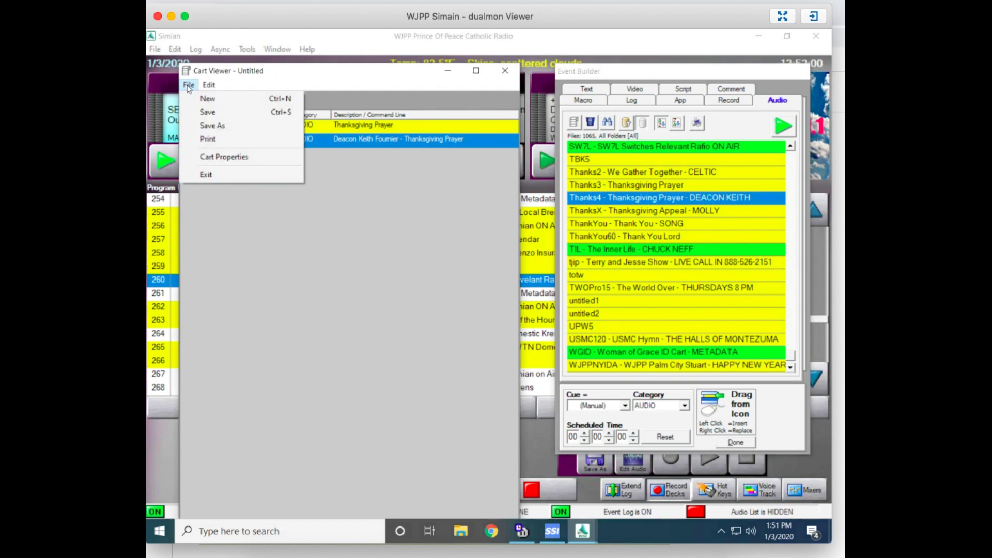
left_click(223, 157)
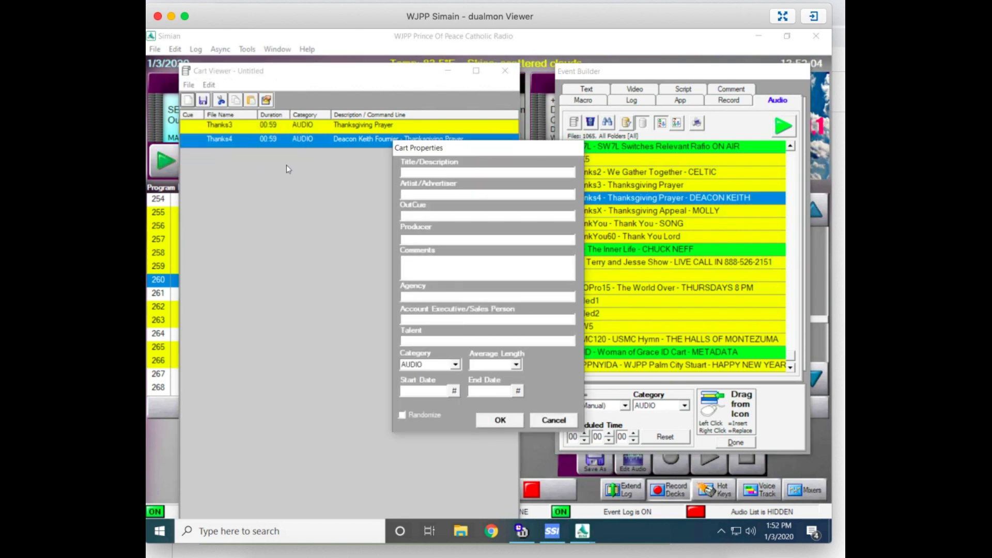
left_click(410, 172)
type("Thanksg")
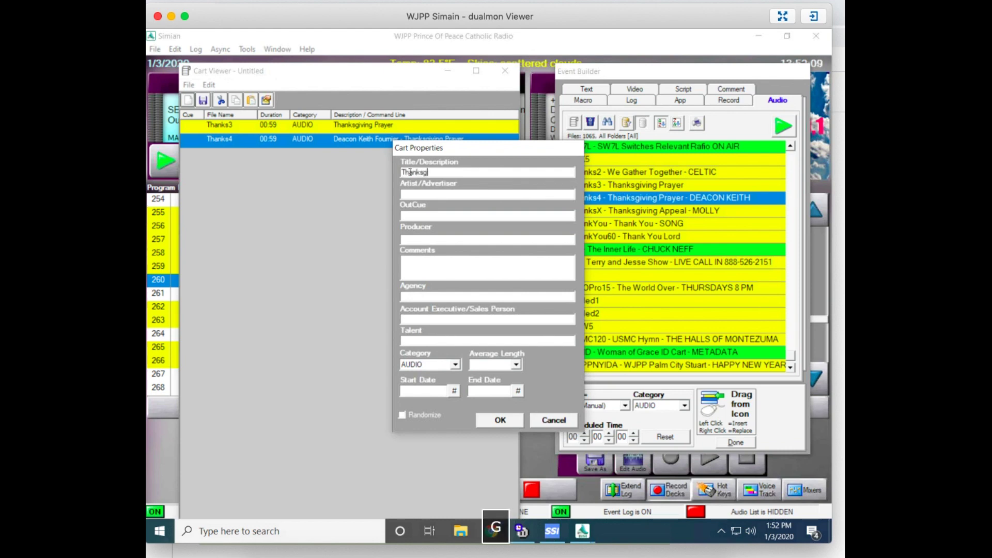
type("iving ")
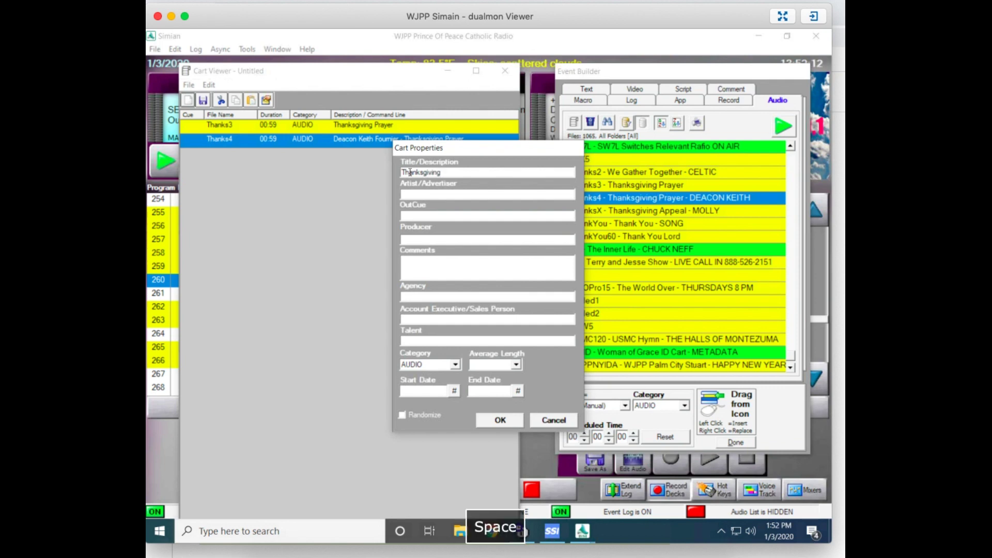
type("Cart")
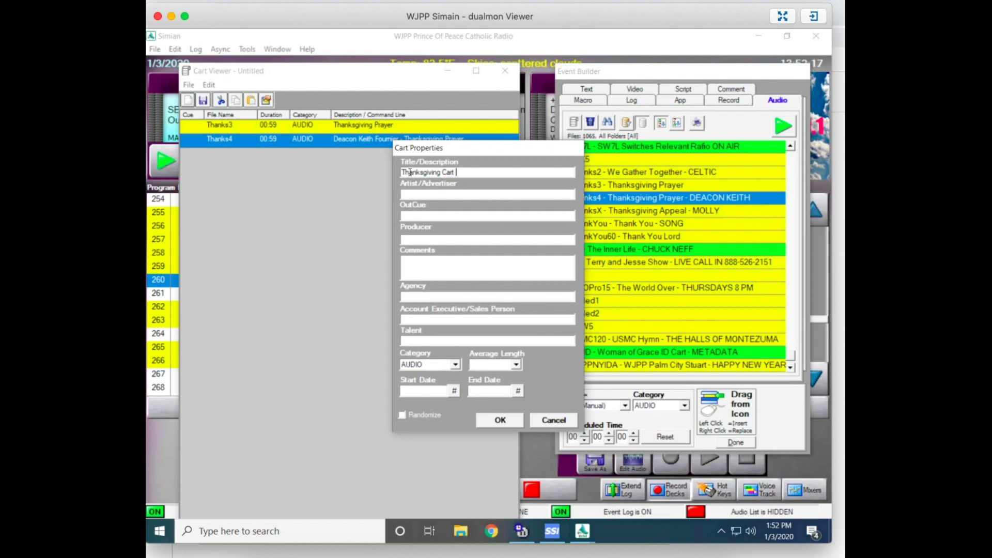
type(" 60")
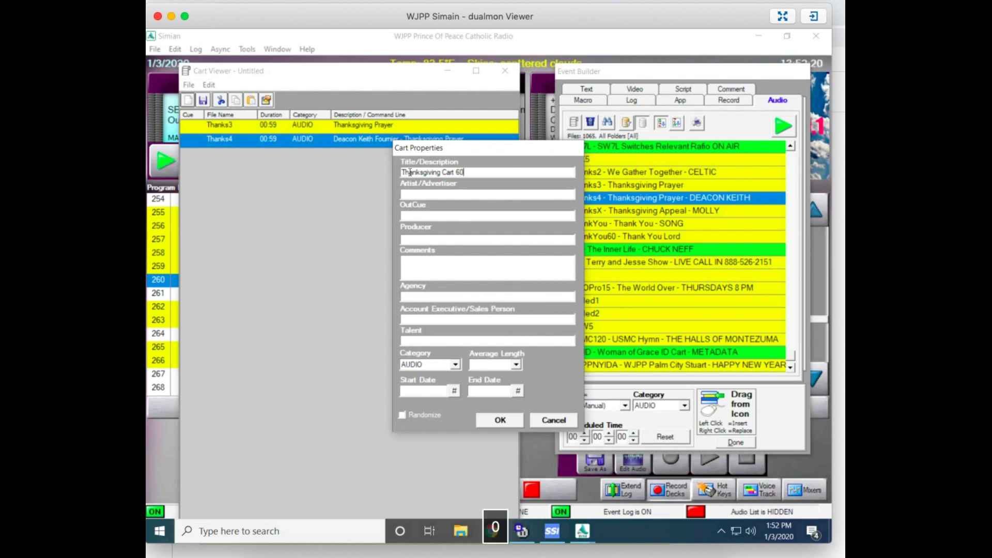
type(" B")
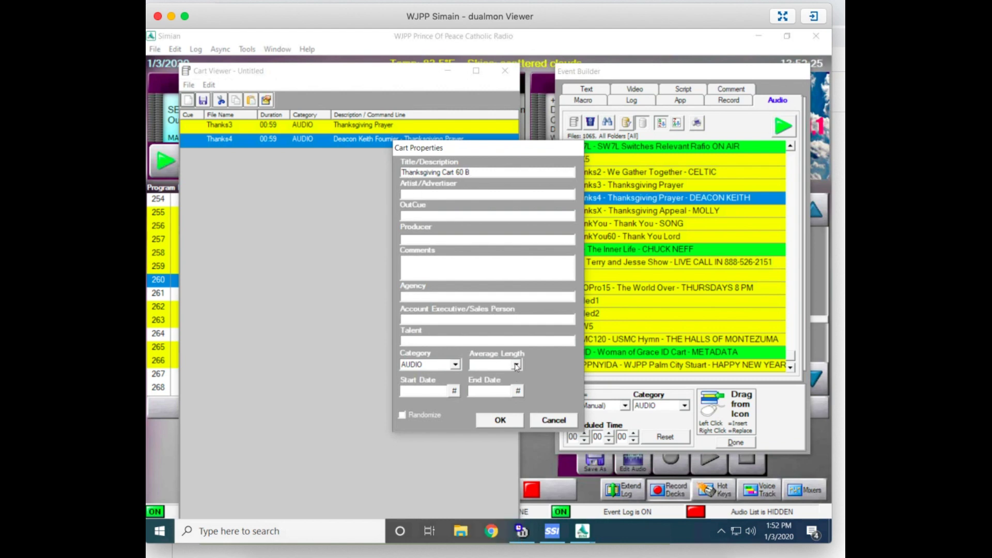
Set the cart's average length to 01:00 and confirm the properties
left_click(515, 365)
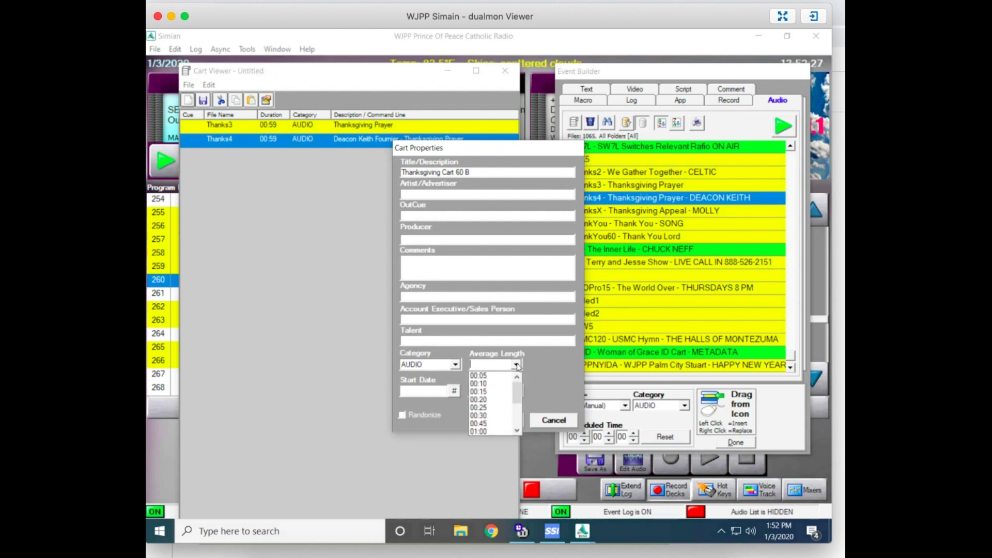
left_click(483, 431)
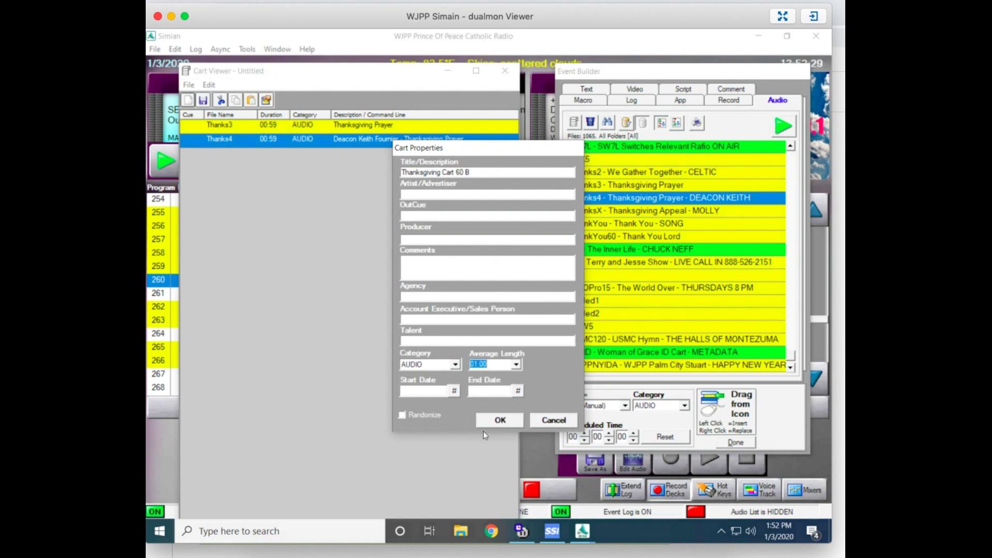
left_click(402, 415)
left_click(489, 423)
left_click(499, 420)
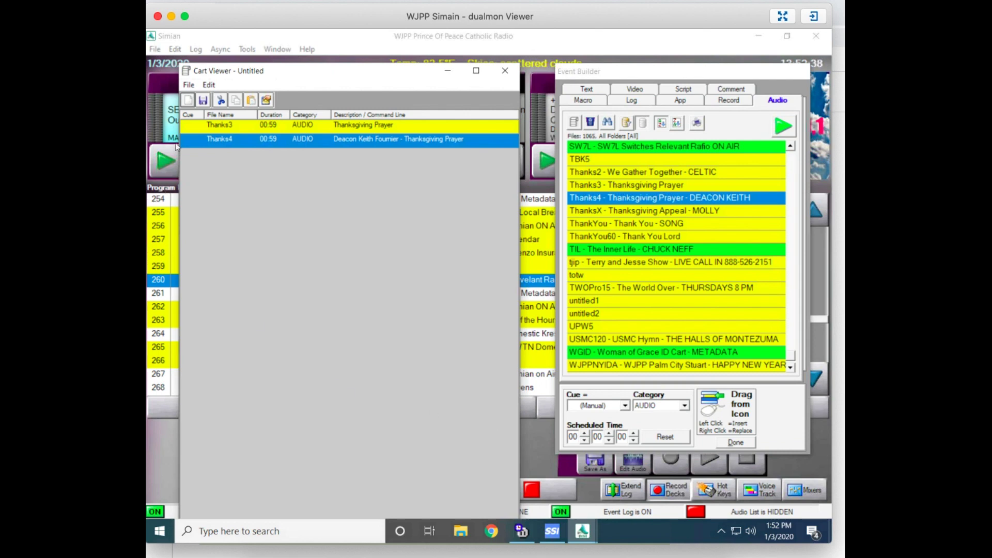
Save the cart as Thanks60B.krt in f:\carts, then save it once more
left_click(188, 85)
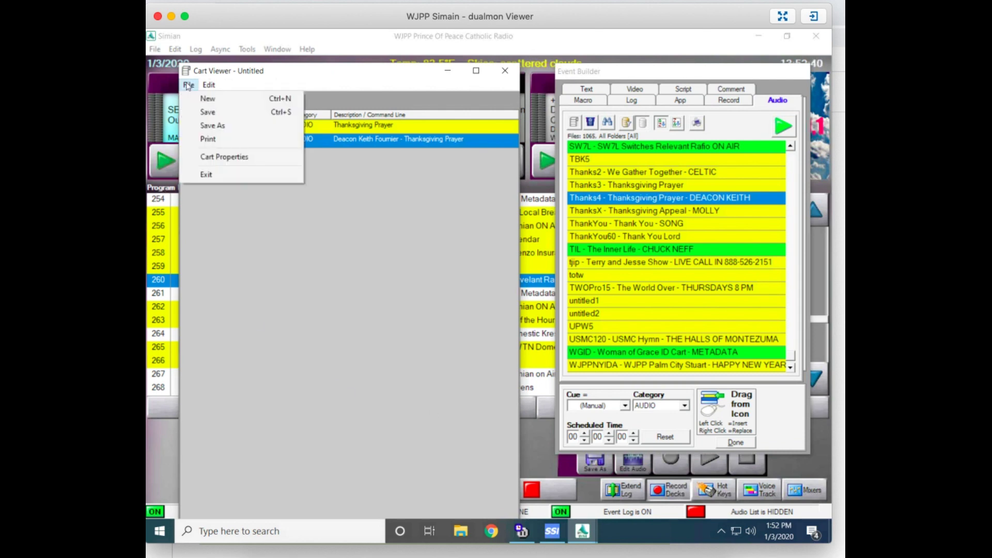
left_click(211, 126)
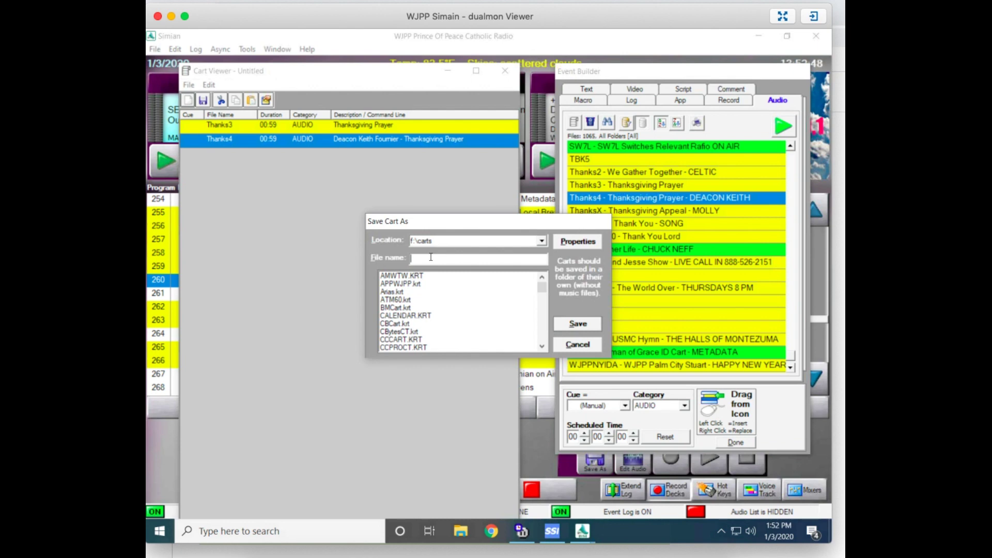
type("Thanks6")
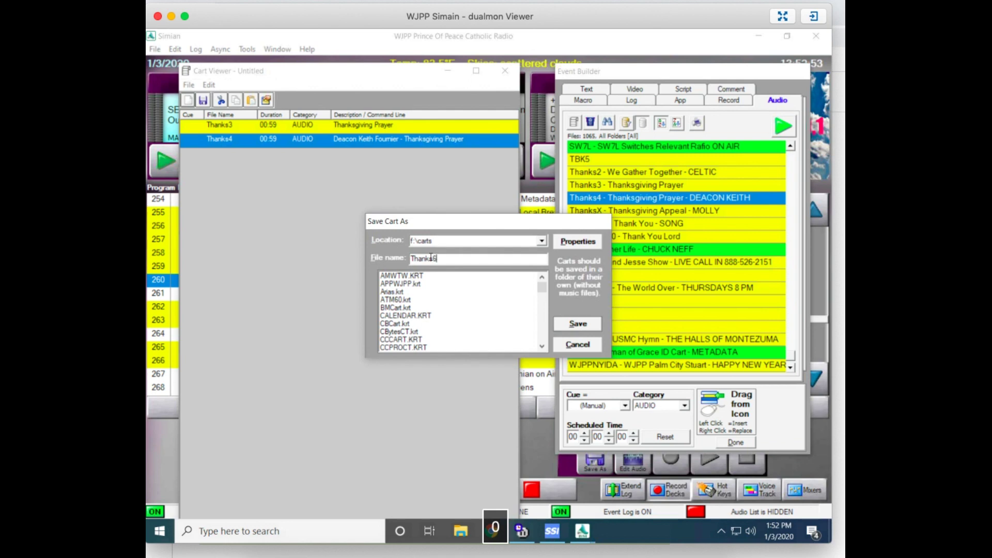
type("0B")
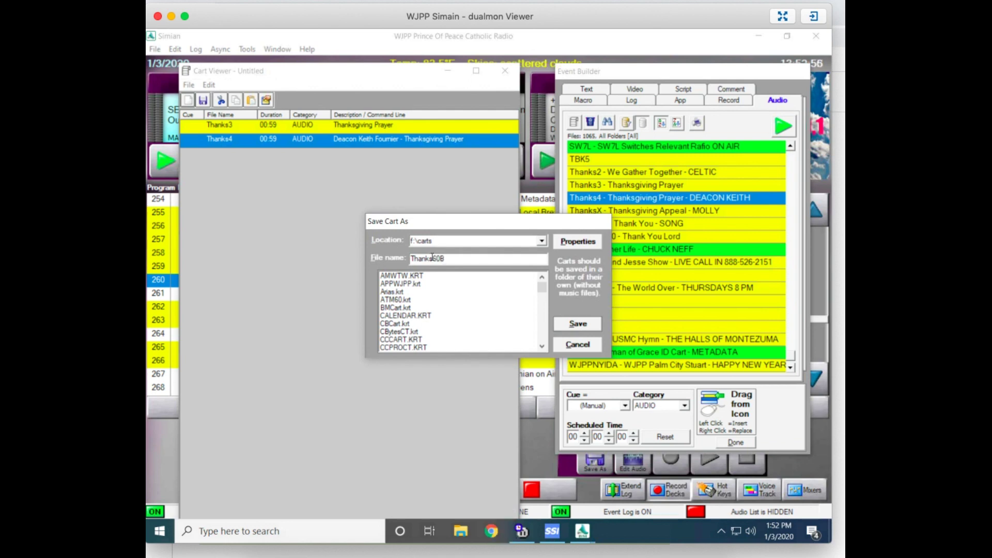
left_click(571, 326)
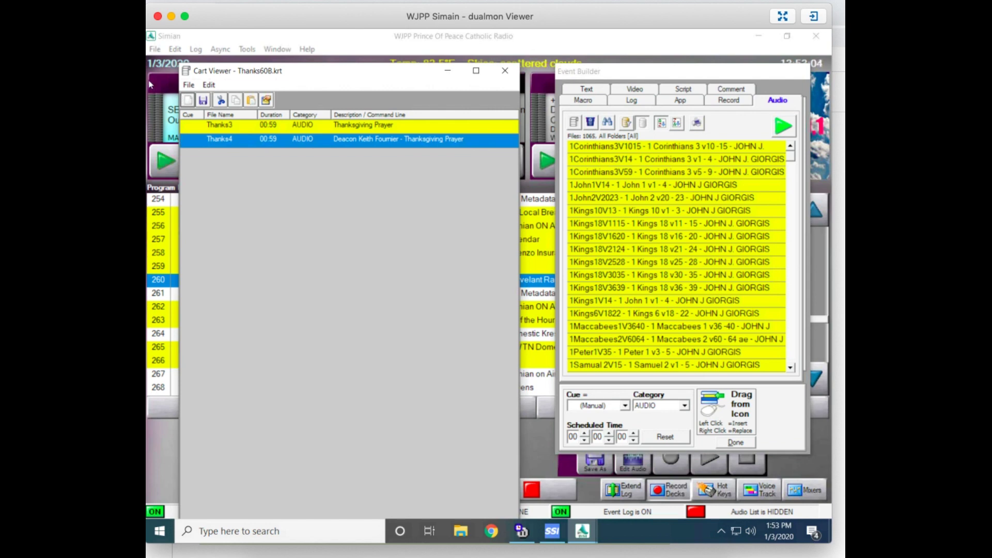
left_click(203, 100)
Close the cart viewer and limit the Event Builder audio list to f:\carts
left_click(505, 72)
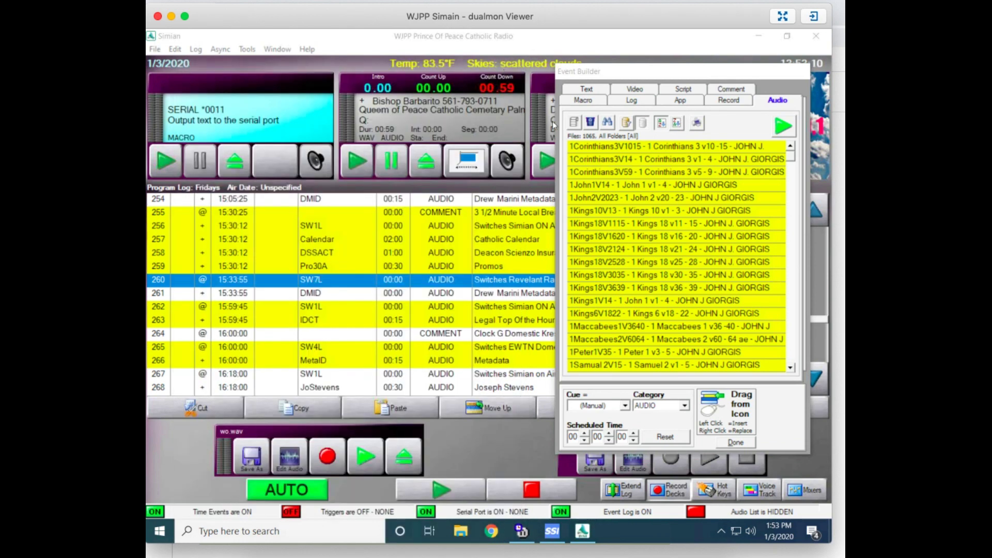
right_click(649, 202)
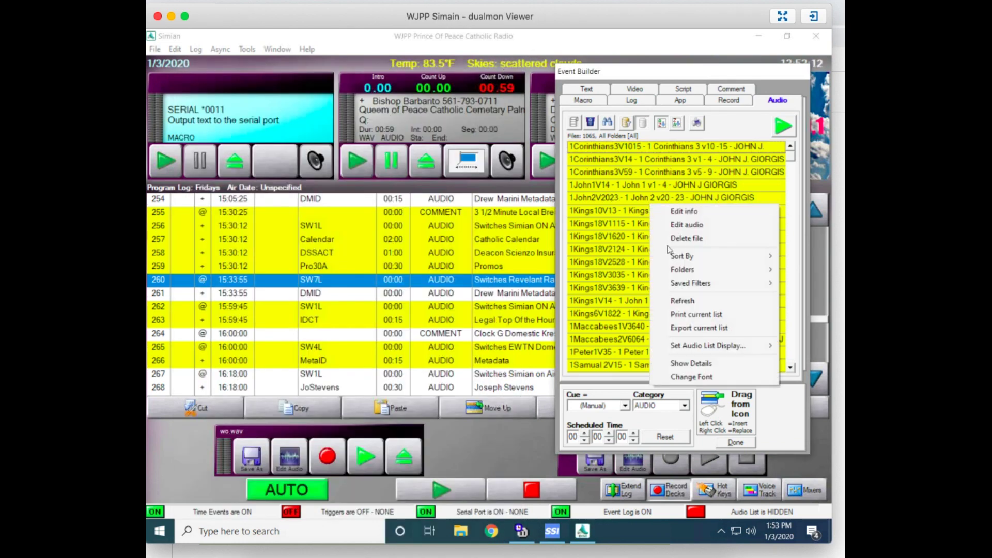
mouse_move(679, 271)
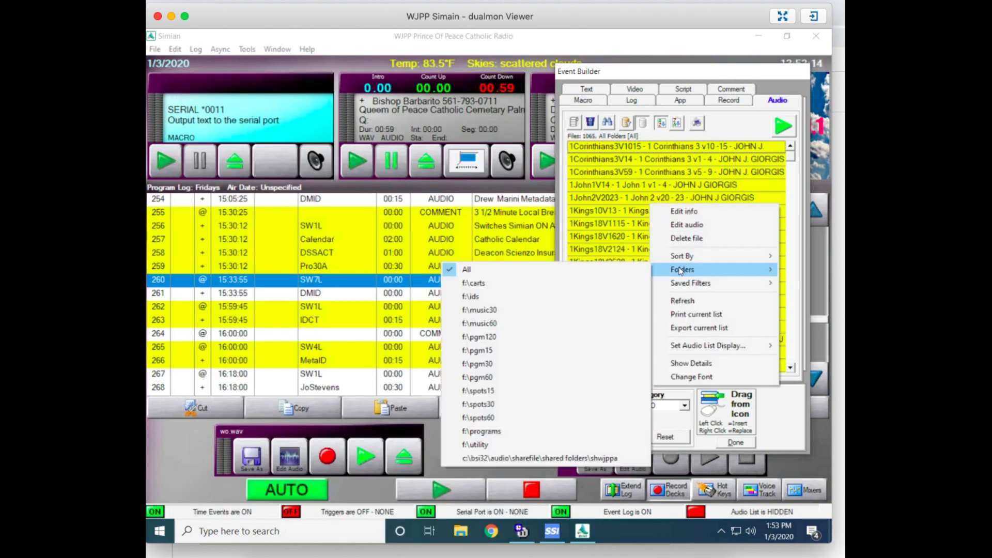
left_click(483, 284)
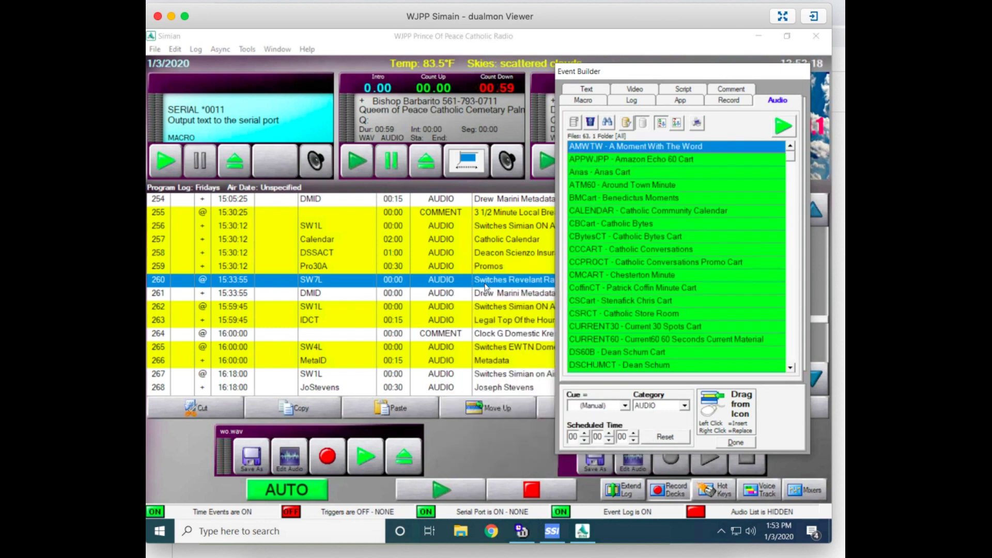
Sort the carts audio list by file name and refresh it
right_click(641, 189)
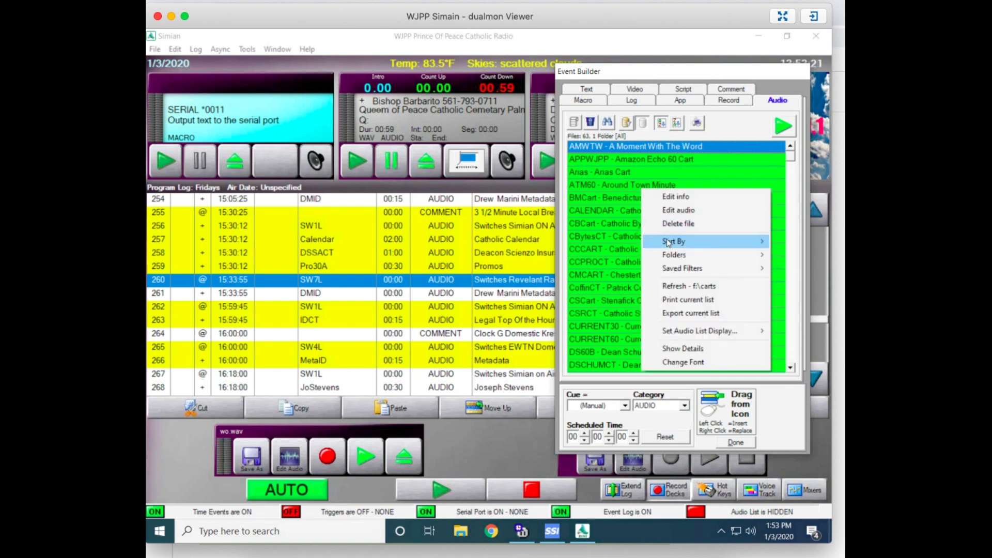
mouse_move(668, 242)
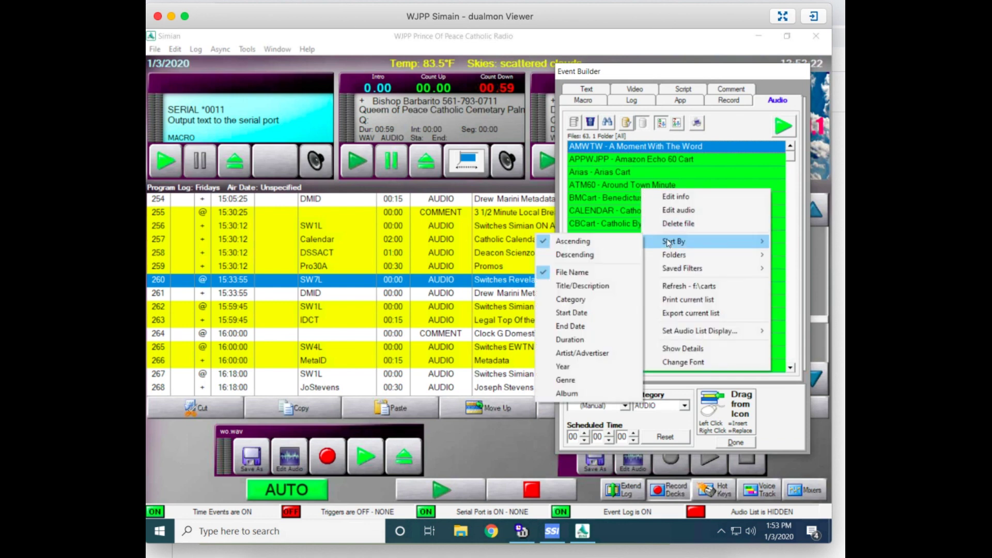
left_click(586, 274)
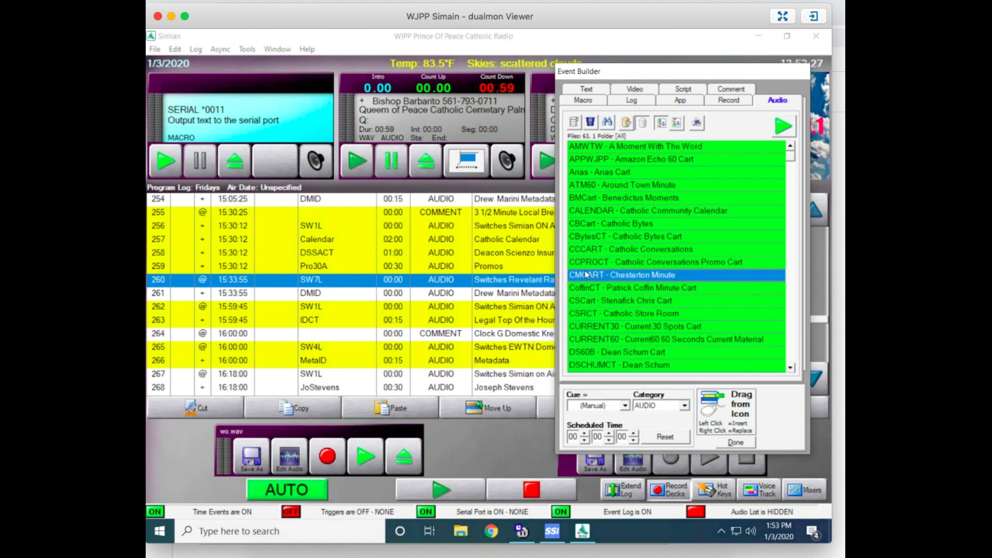
right_click(631, 217)
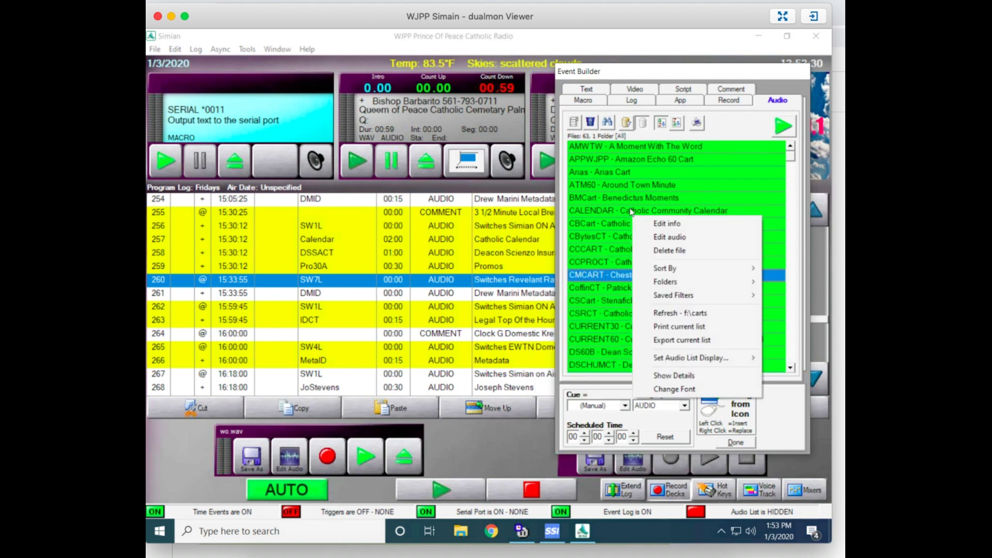
left_click(685, 310)
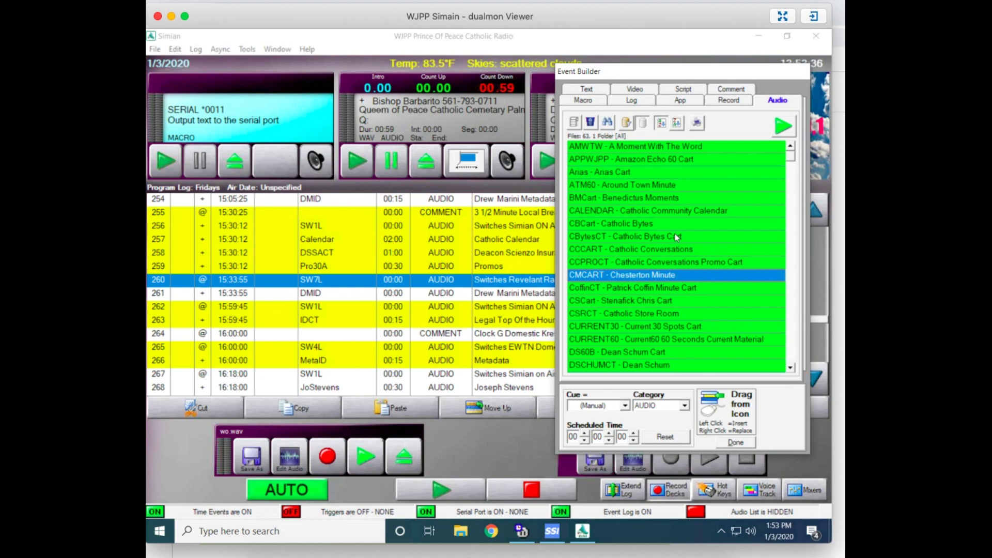
Refresh the f:\carts list and scroll to find Thanks60B among its 65 files
scroll(675, 234, "down", 13)
scroll(675, 234, "up", 13)
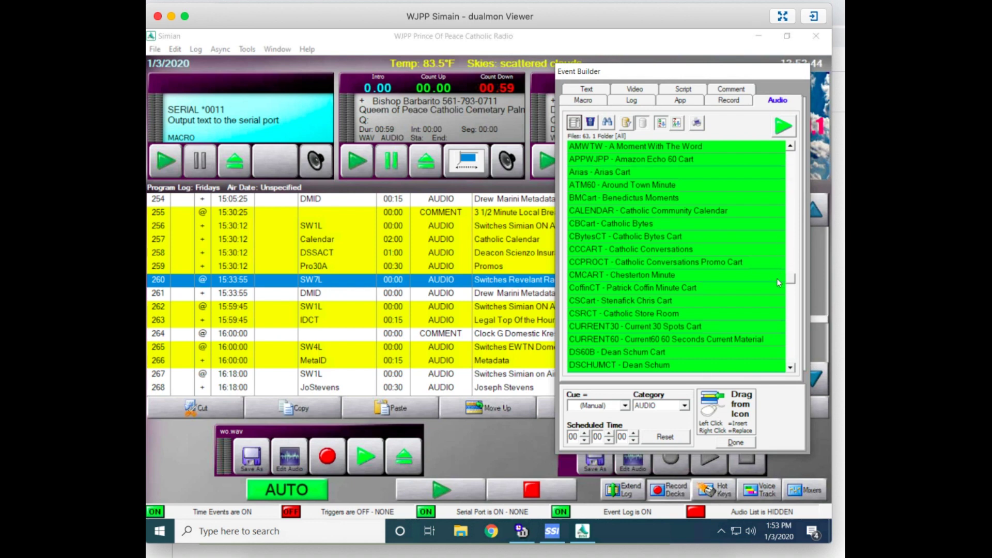
scroll(778, 324, "down", 10)
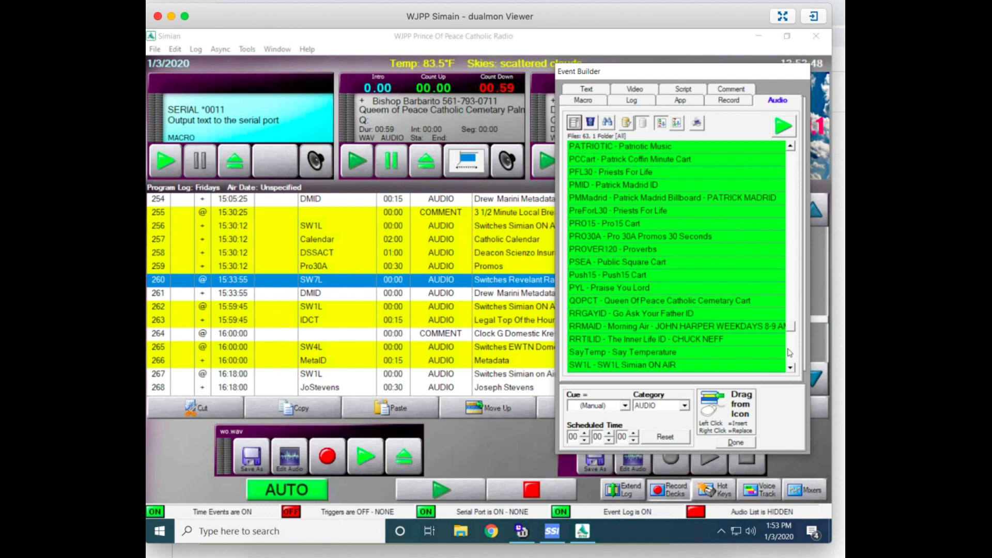
scroll(789, 352, "down", 3)
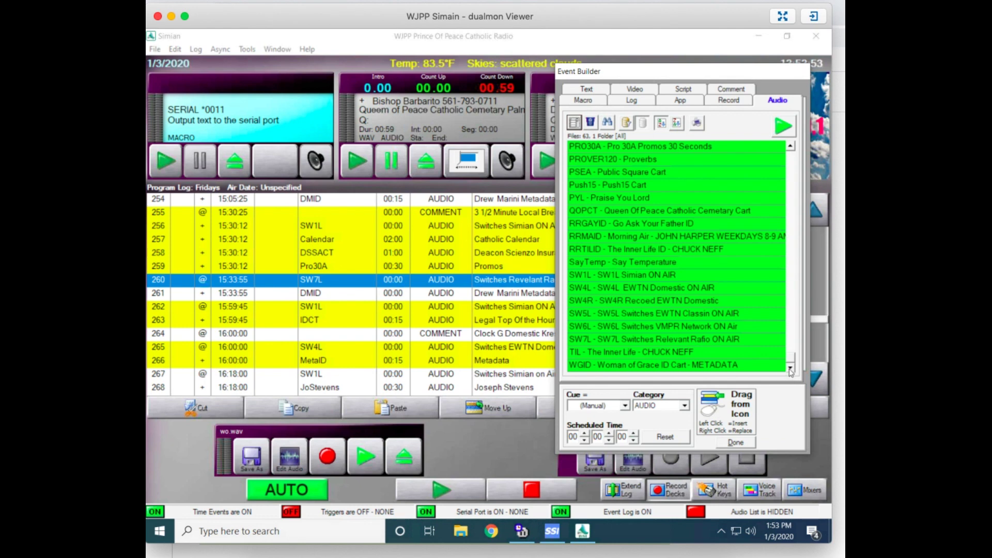
right_click(631, 196)
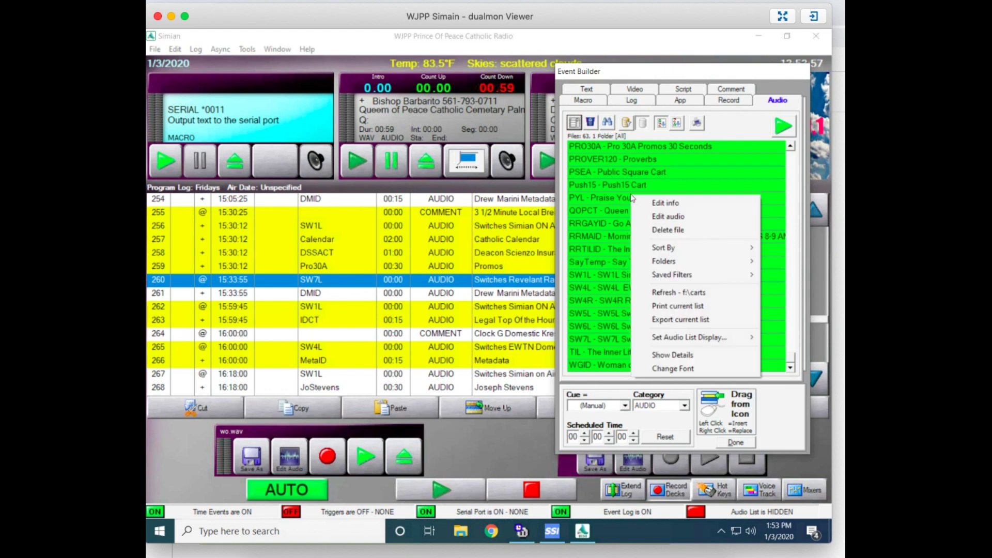
left_click(671, 293)
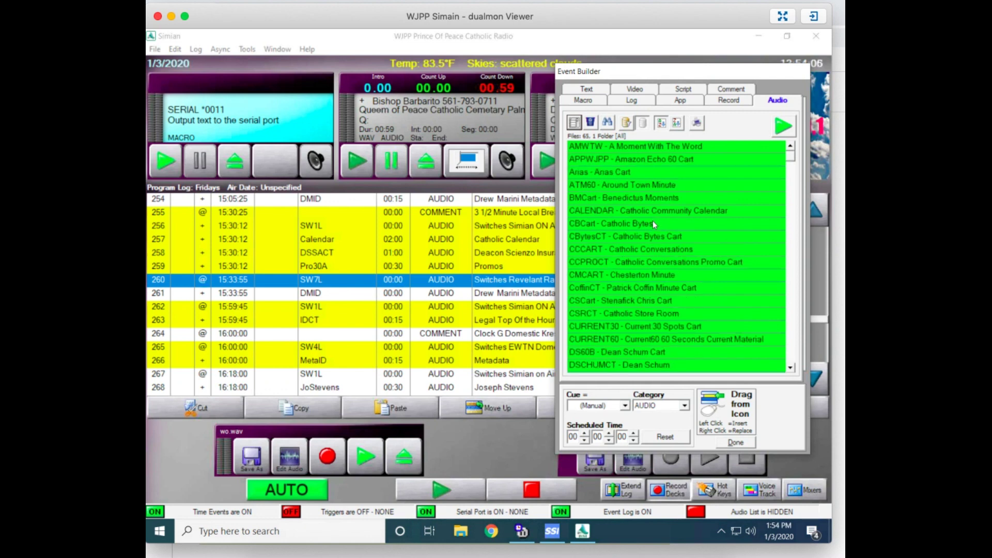
scroll(656, 223, "down", 15)
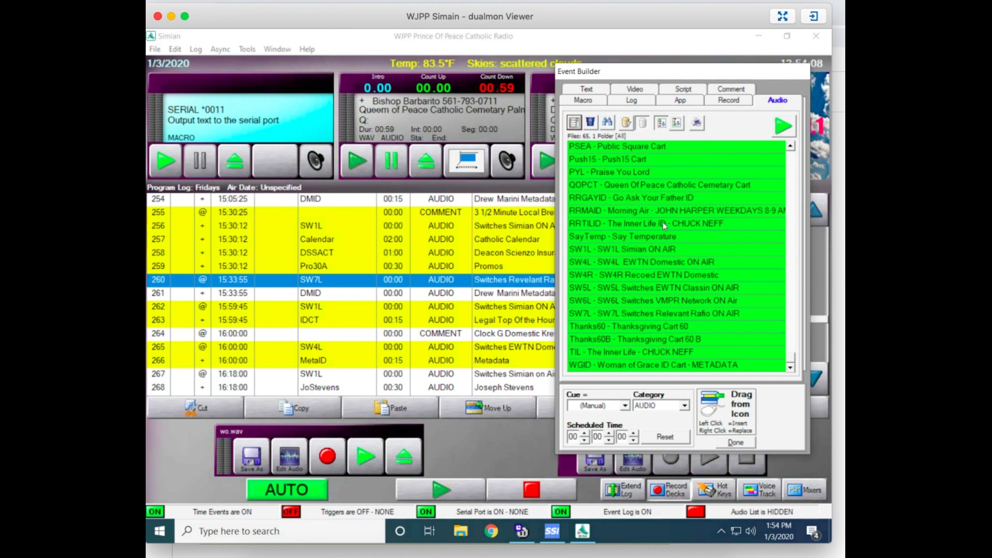
left_click(606, 339)
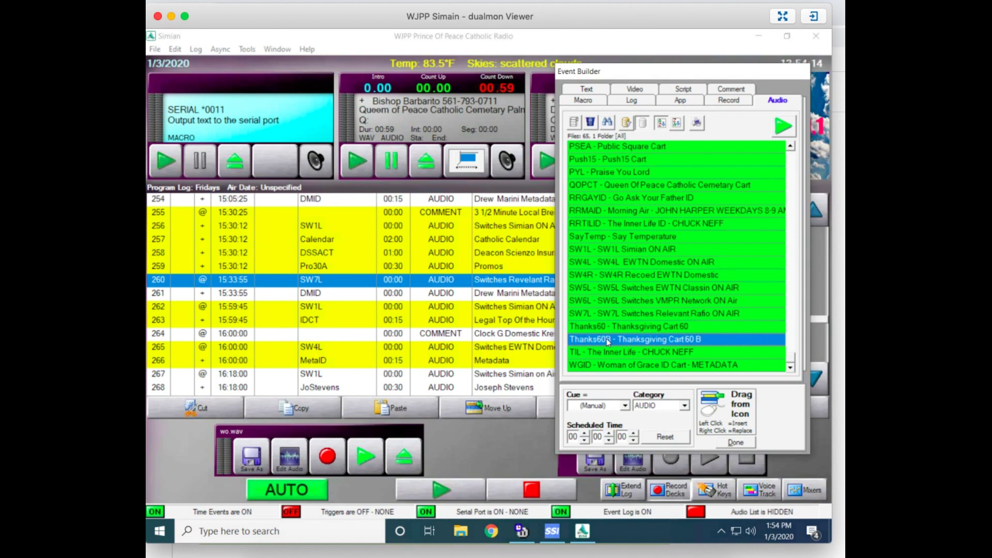
right_click(606, 339)
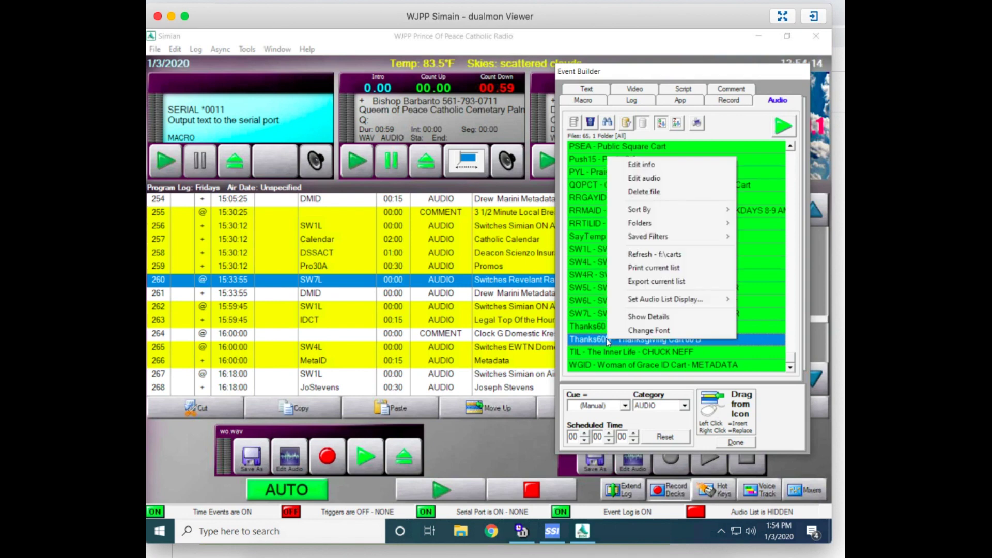
left_click(641, 165)
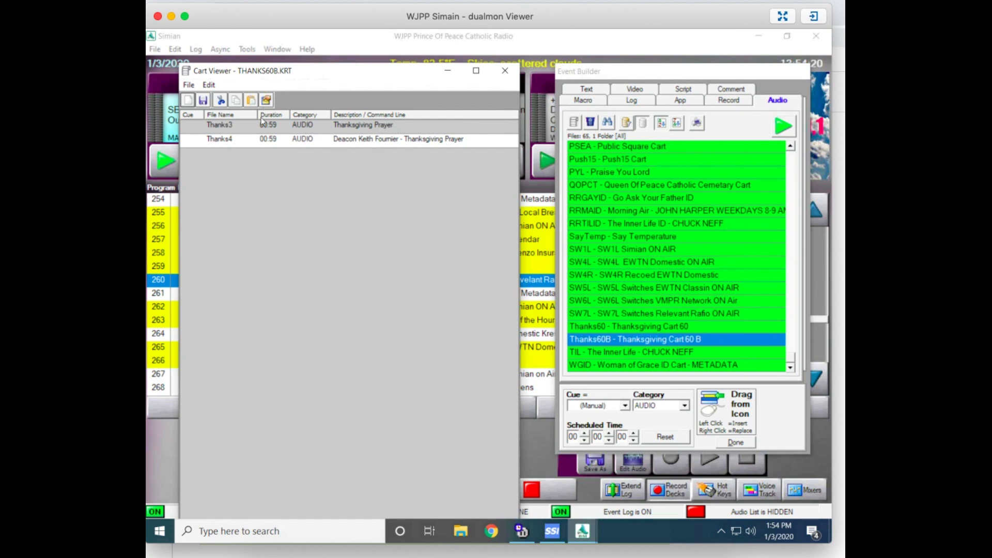
left_click(505, 73)
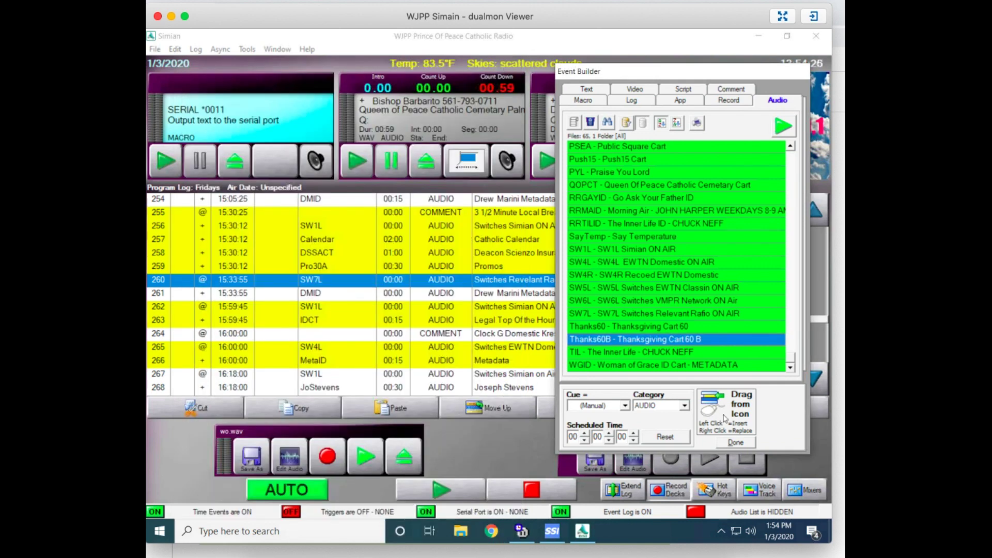
Finish Event Builder with Done, then check Sound Hound's folder list and minimize it
left_click(735, 442)
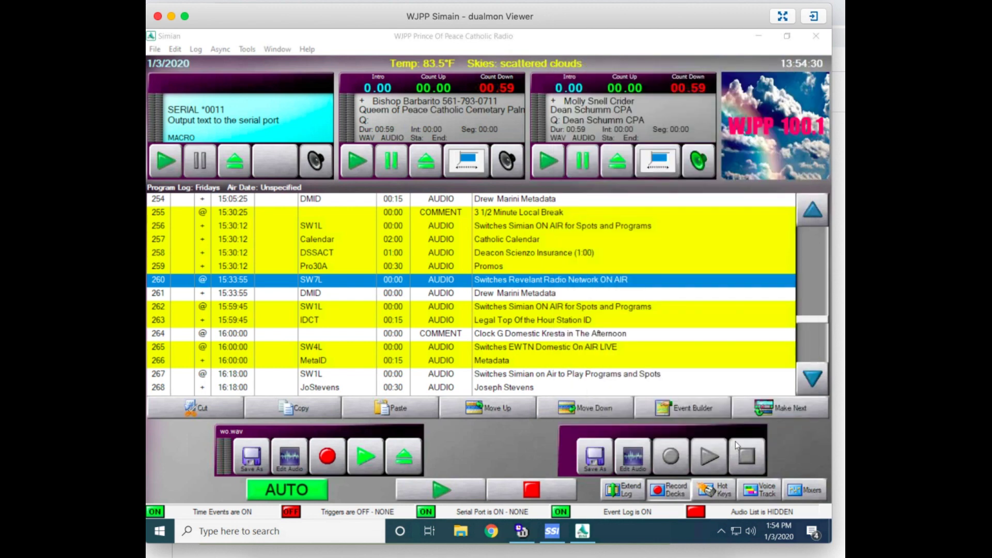
left_click(721, 527)
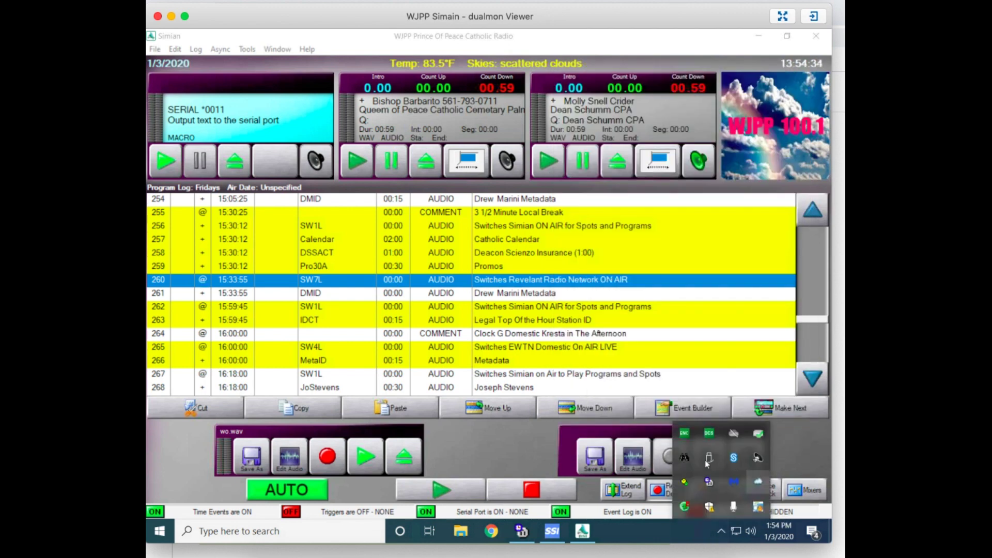
left_click(685, 458)
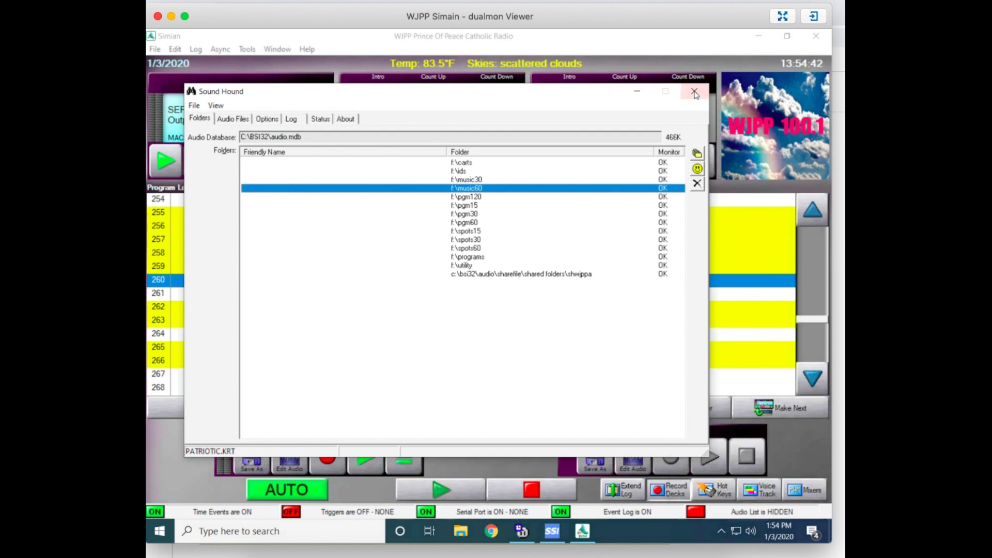
left_click(635, 91)
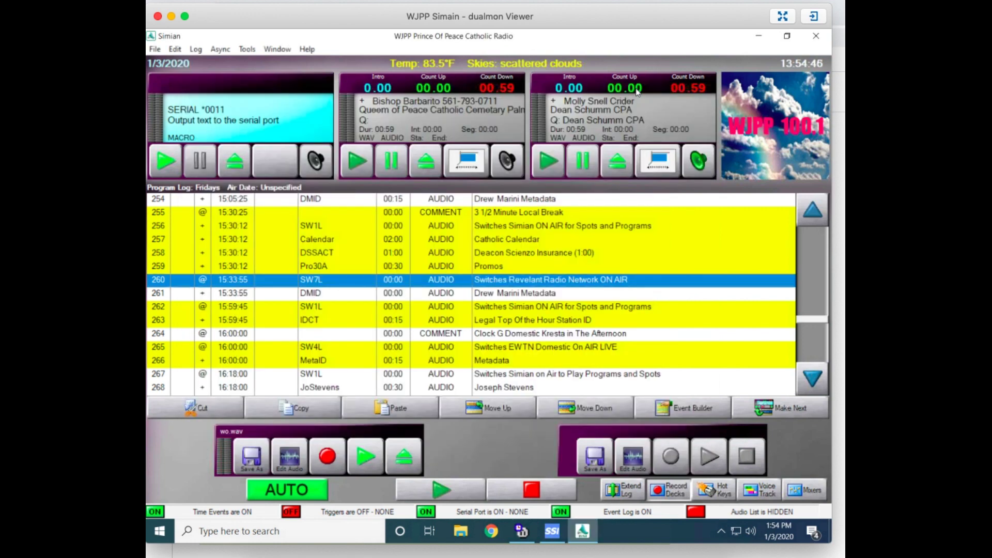
Minimize Simian, launch InfoEdit from the desktop, and switch to the Samsung_T5 (F:) drive
left_click(759, 36)
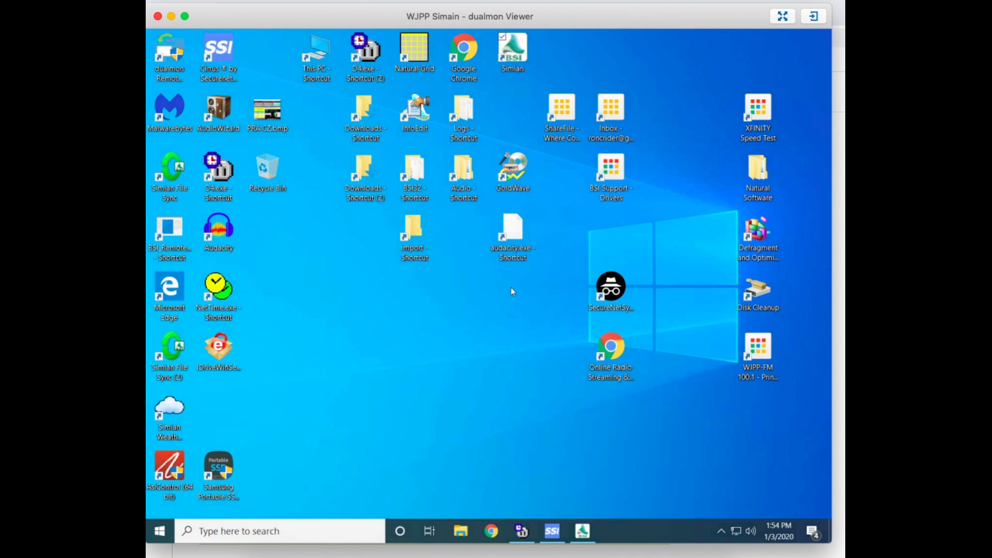
left_click(427, 118)
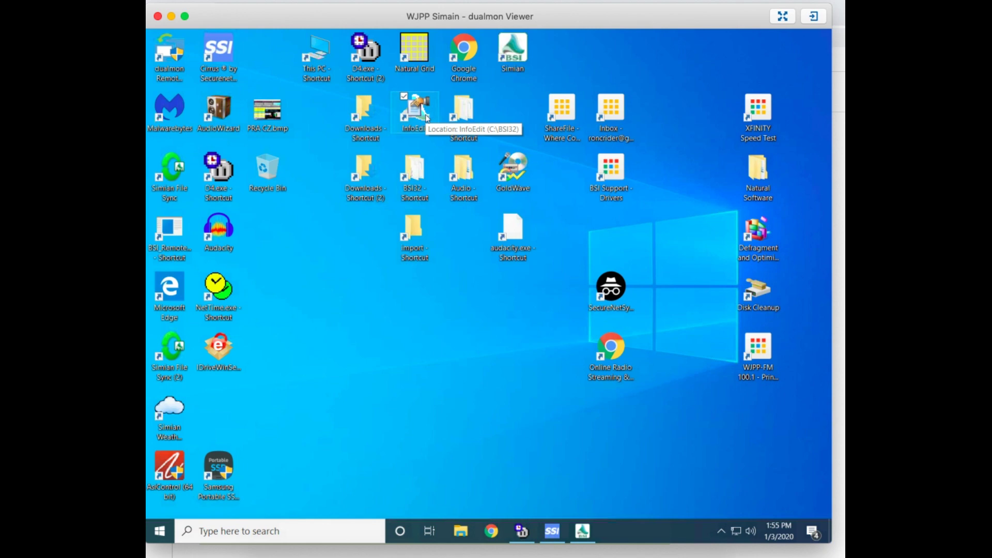
double_click(427, 119)
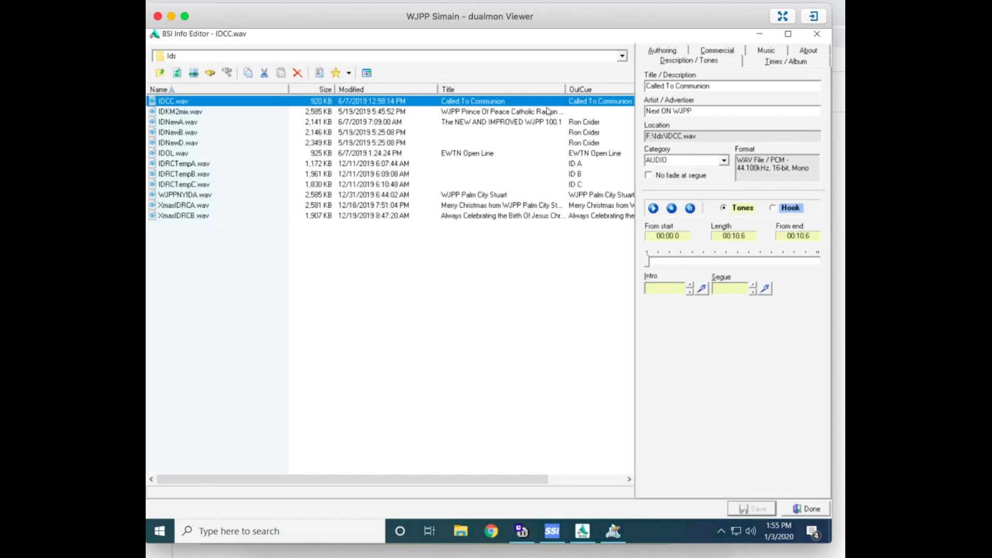
left_click(623, 57)
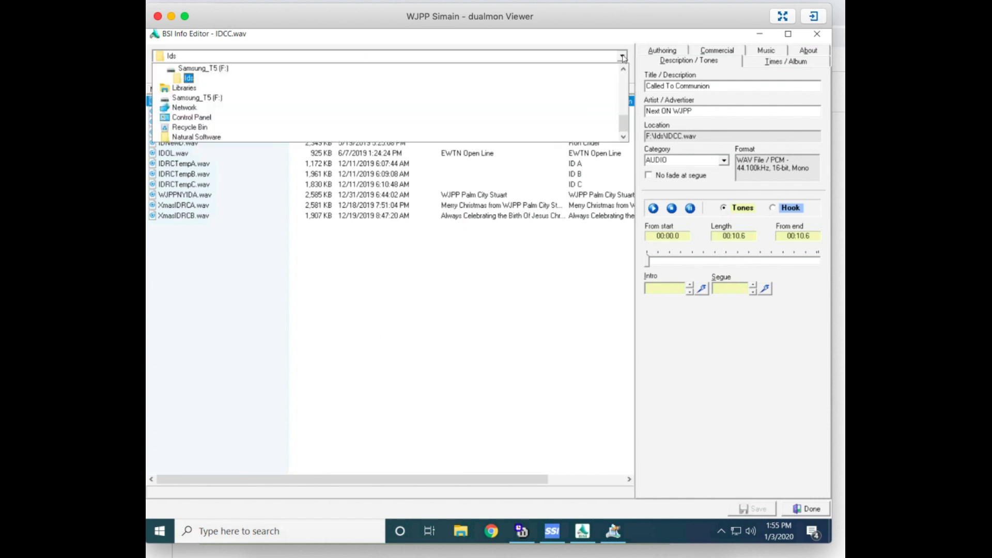
left_click(203, 70)
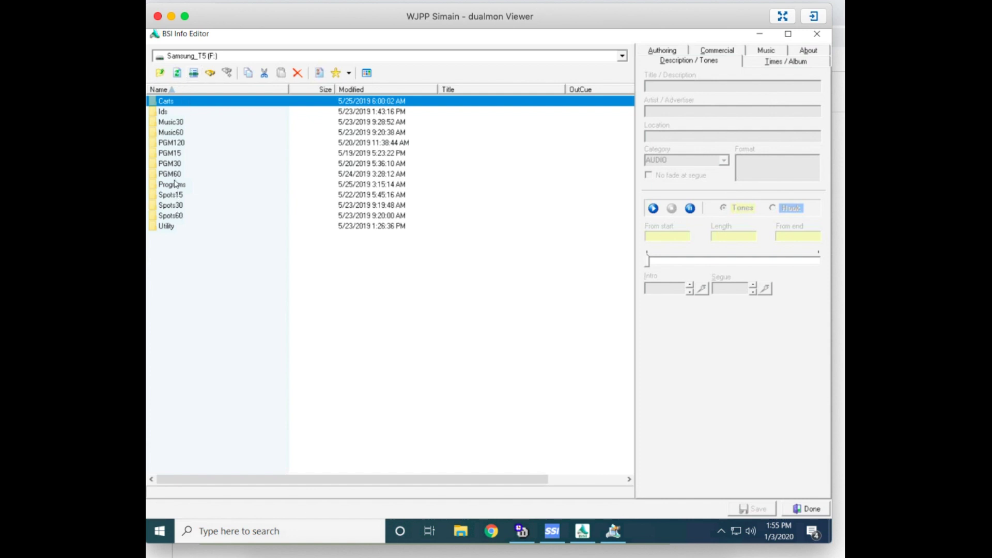
Find Thanks60B.krt in the Carts folder, then close the dualmon Viewer remote session
left_click(161, 112)
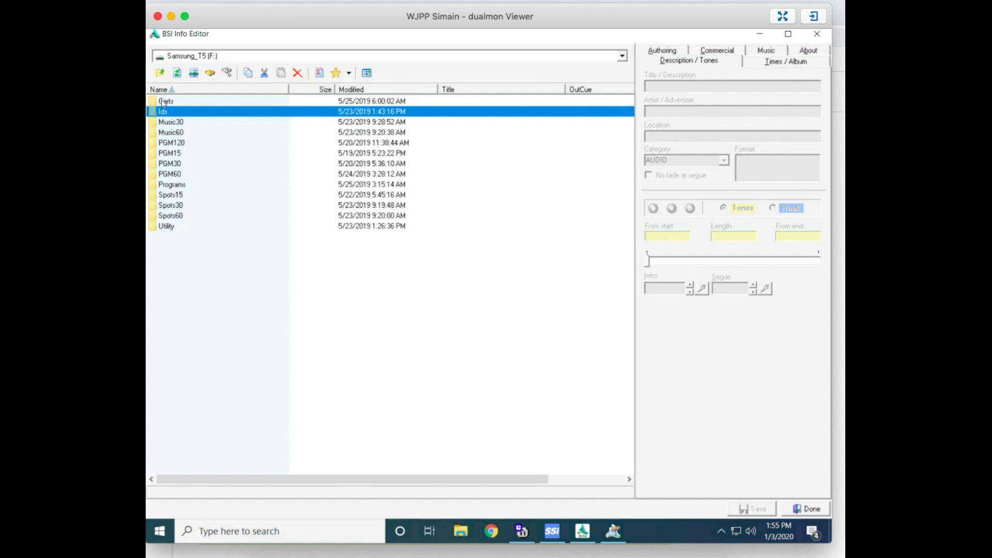
double_click(164, 102)
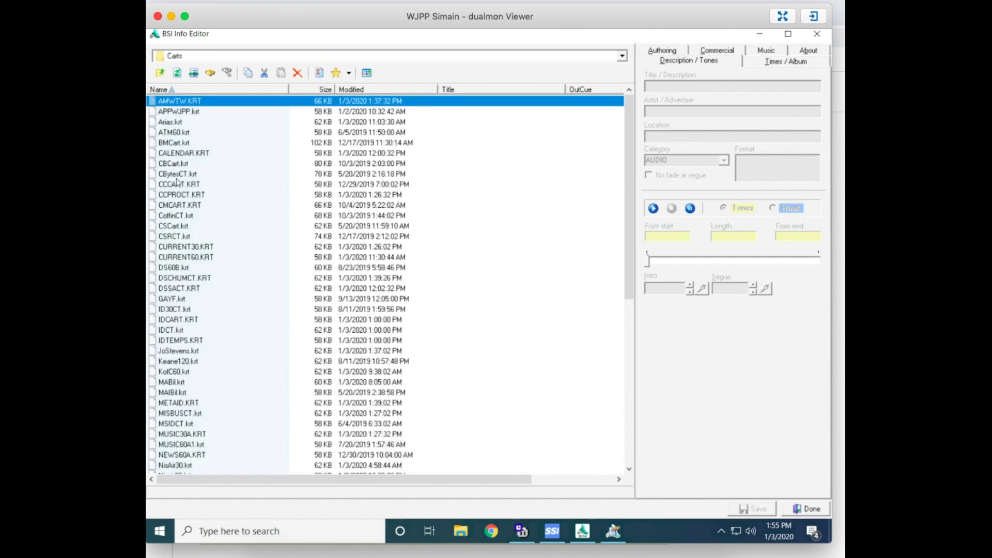
key("F2")
key("Return")
left_click(630, 287)
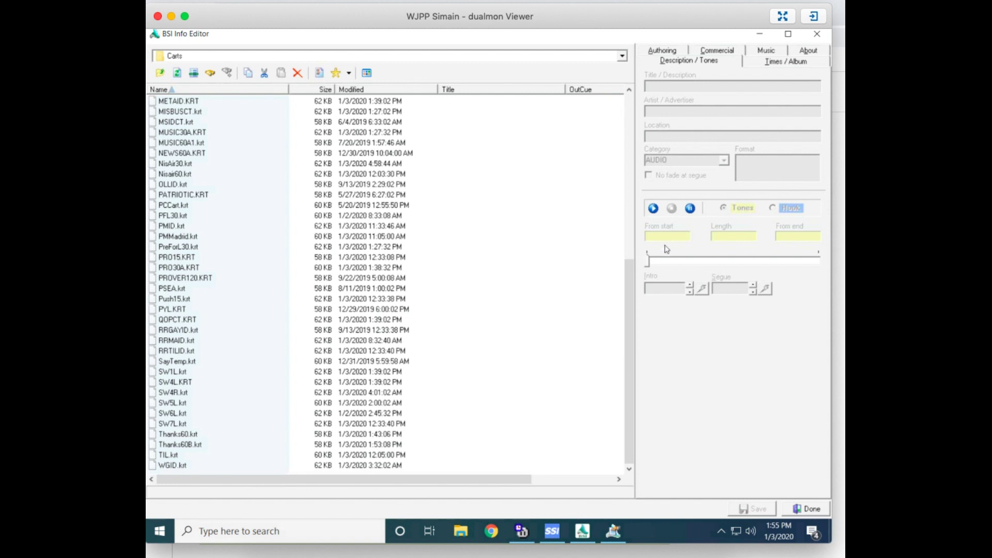
left_click(157, 17)
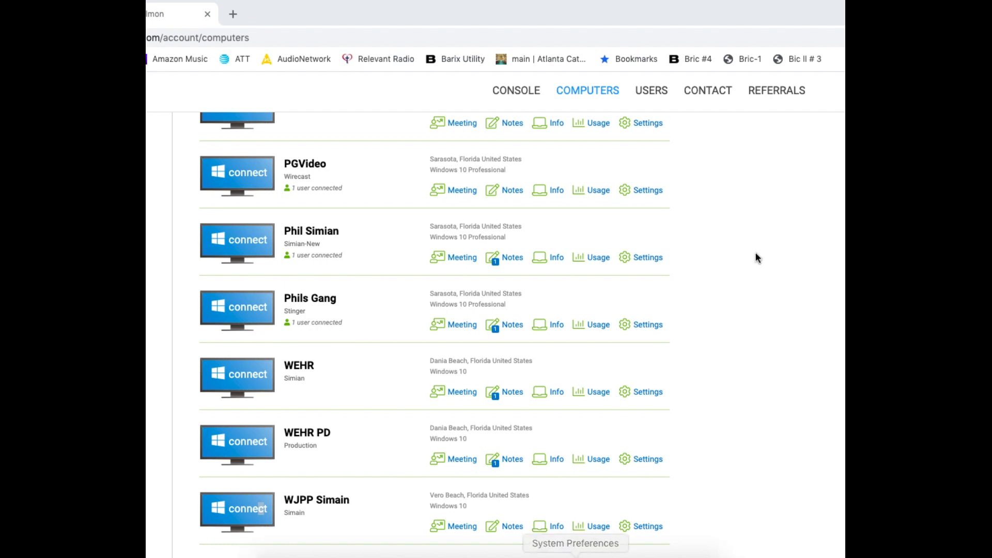
left_click(801, 545)
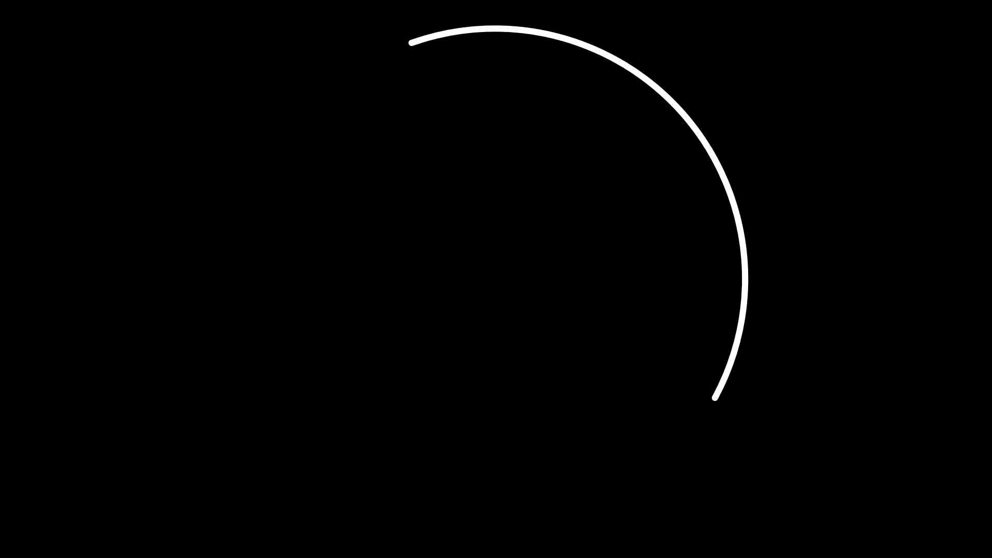